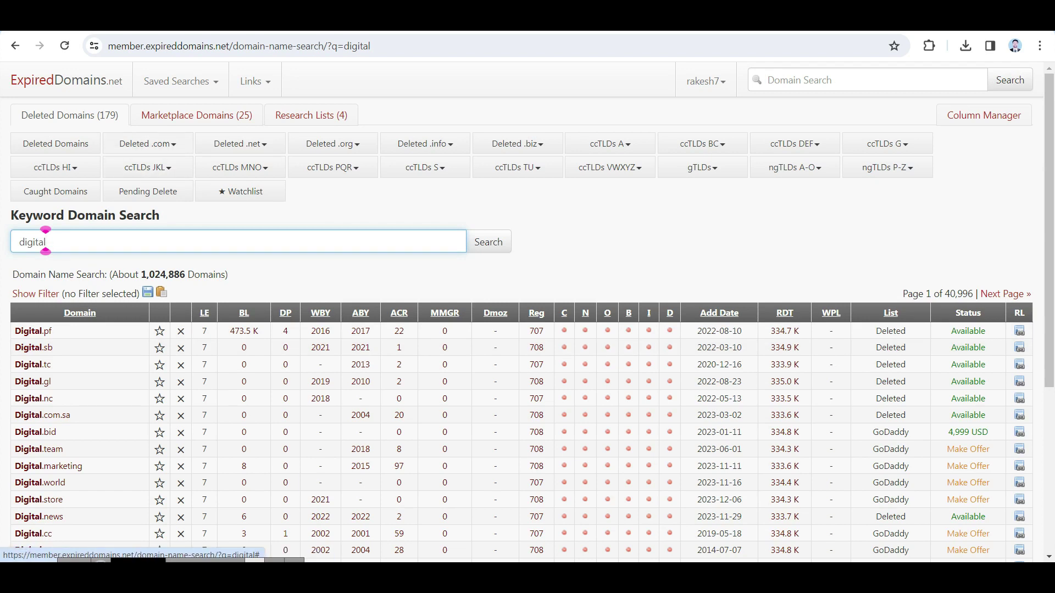
Step: Run a keyword domain search for digitalmarketing.com and look through the listed expired domains
scroll(45, 241, "down", 5)
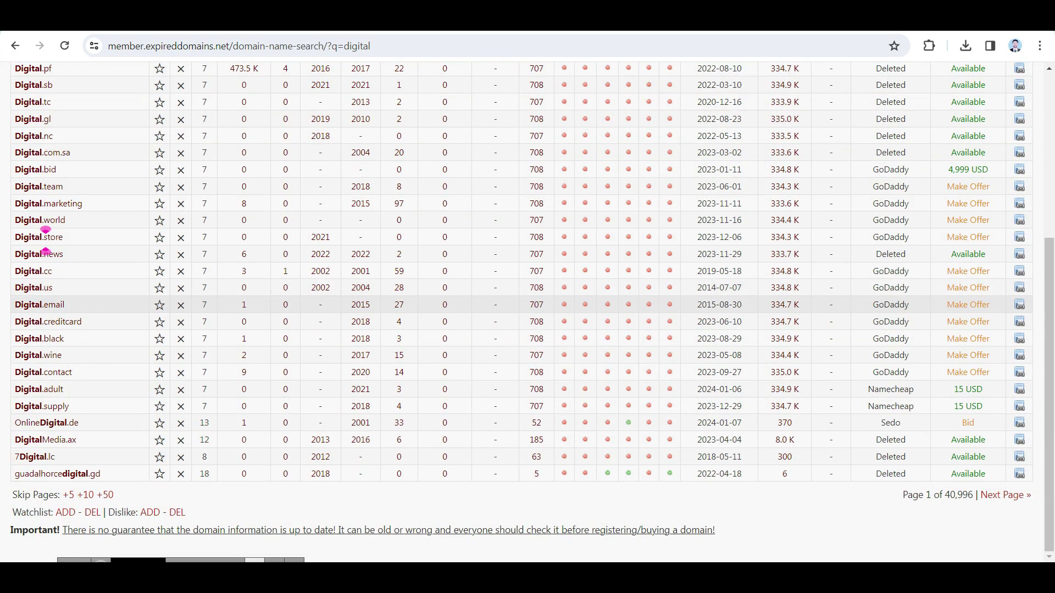
scroll(45, 242, "up", 5)
double_click(38, 242)
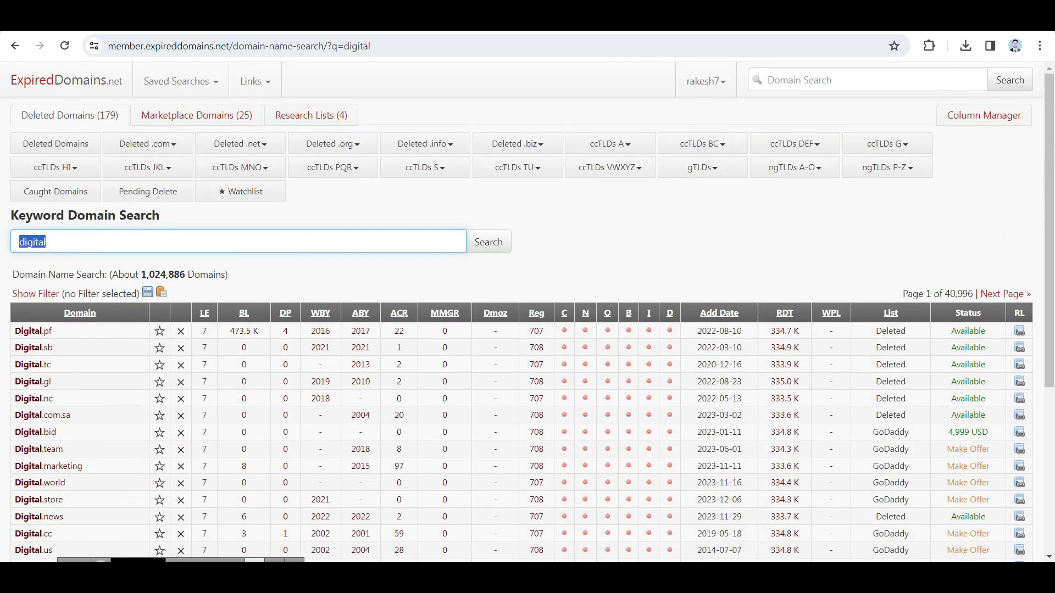
type("digitalmarketing.")
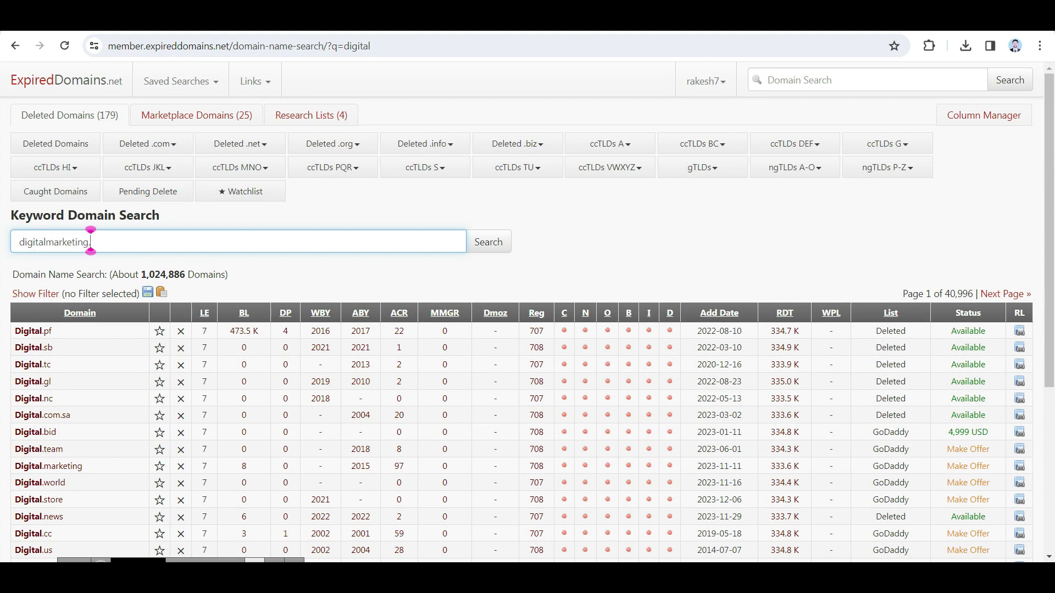
type("com")
left_click(488, 241)
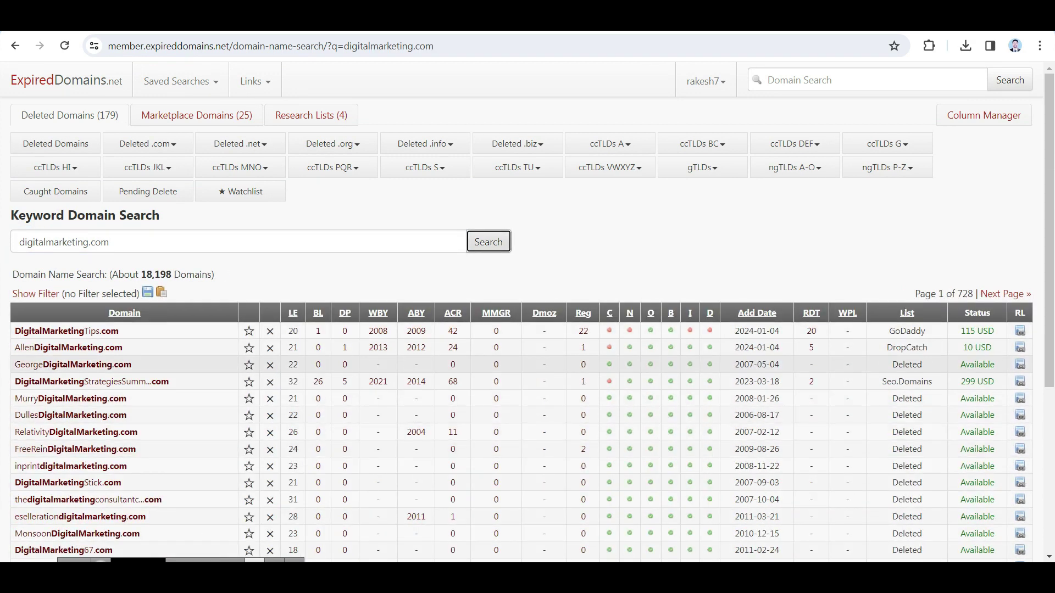
scroll(527, 313, "down", 5)
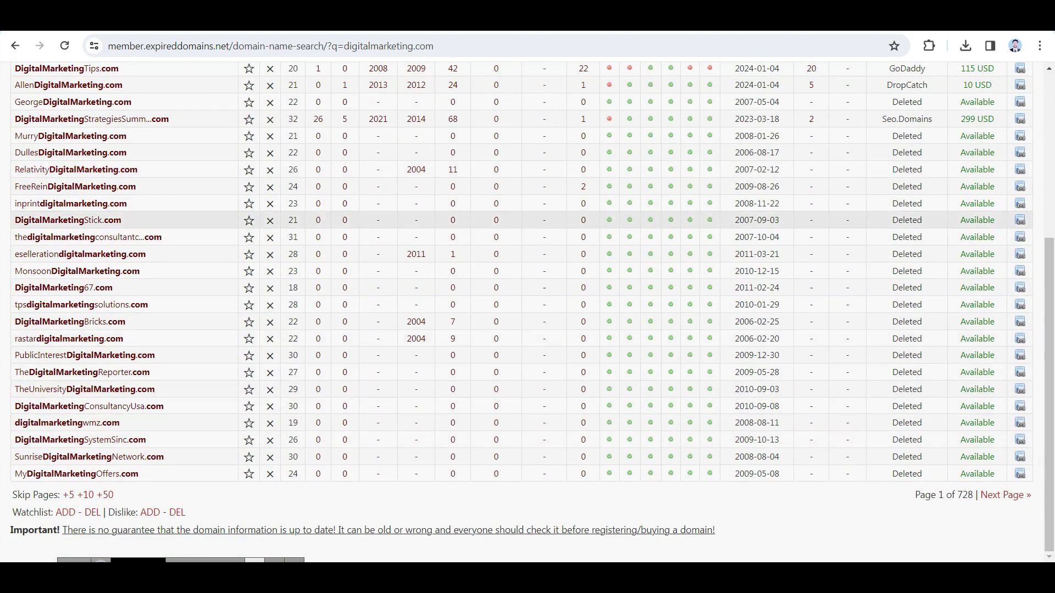
scroll(527, 313, "up", 5)
scroll(527, 313, "down", 2)
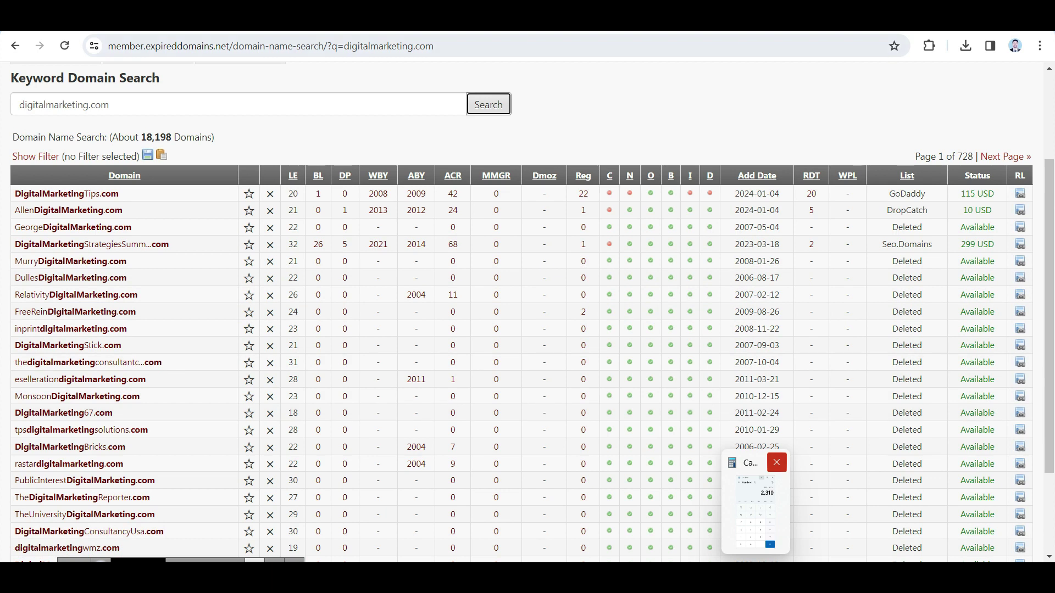
Step: Search Google for "dollor to inr" in a new browser tab and convert 115 US dollars to Indian rupees
key("ctrl+t")
type("a")
key("BackSpace")
key("BackSpace")
type("dolo")
key("BackSpace")
type("lor to ")
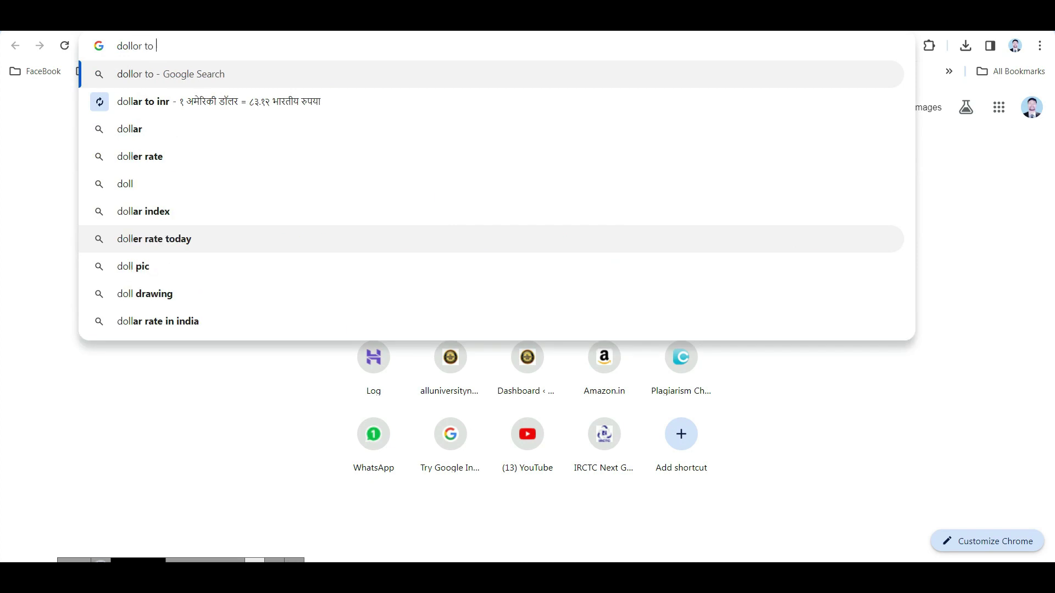
type("inr")
key("Return")
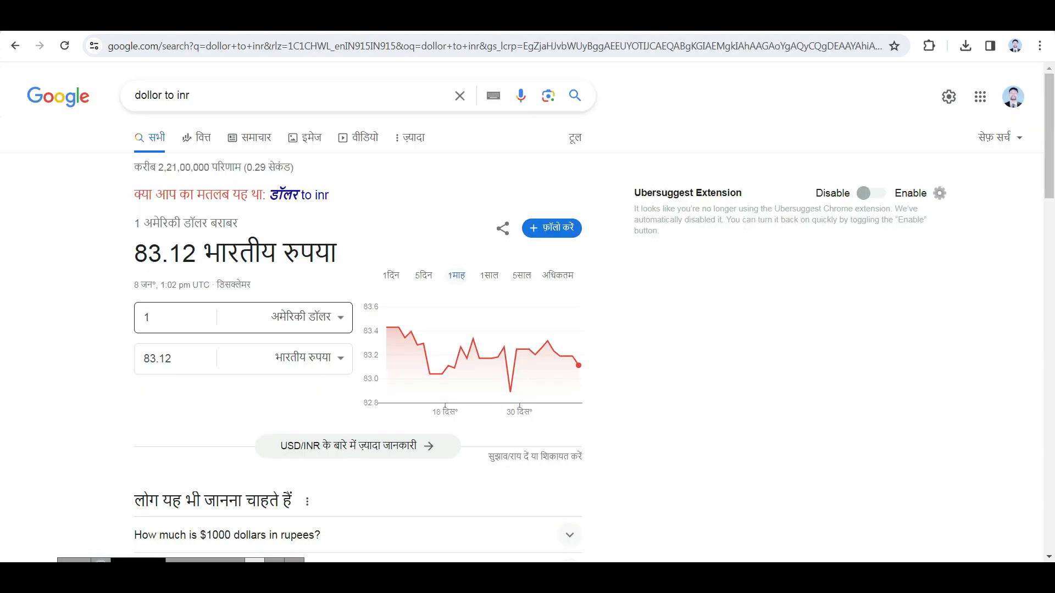
left_click(156, 317)
type("15")
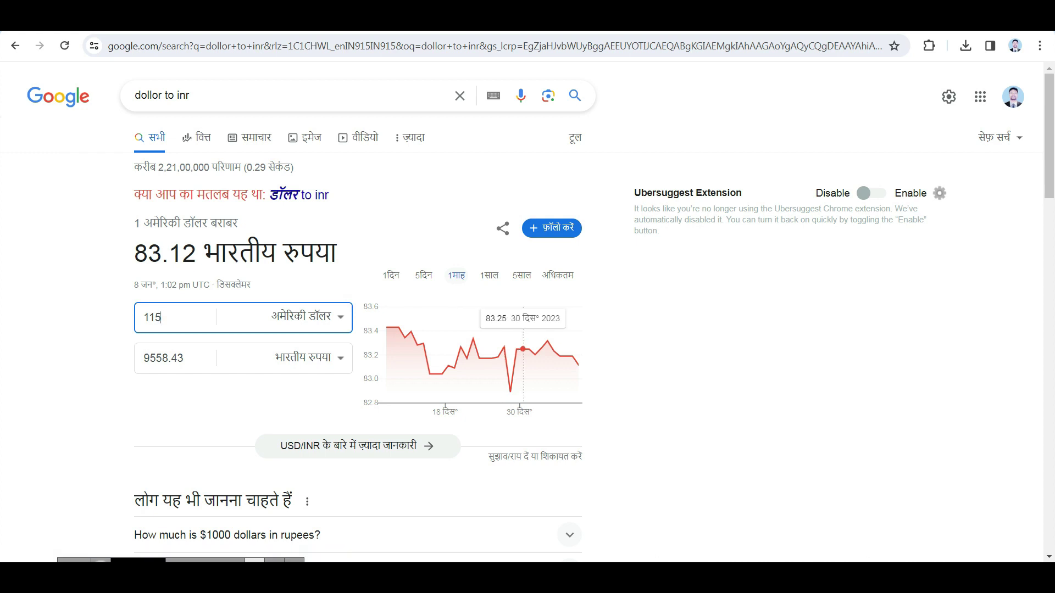
Step: Open godaddy.com in another new browser tab
key("ctrl+t")
type("godaddy.com")
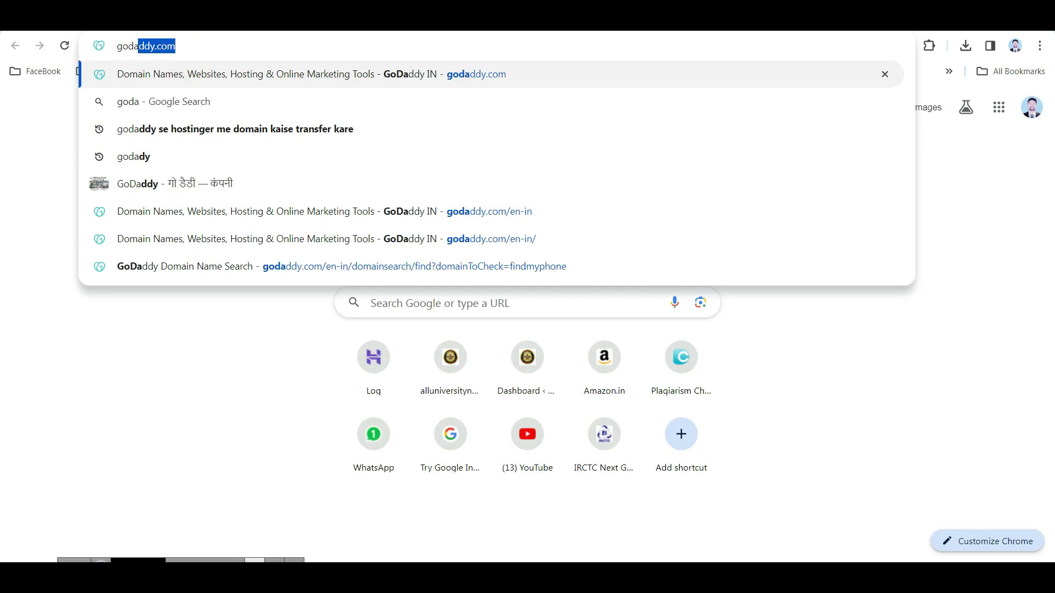
key("Return")
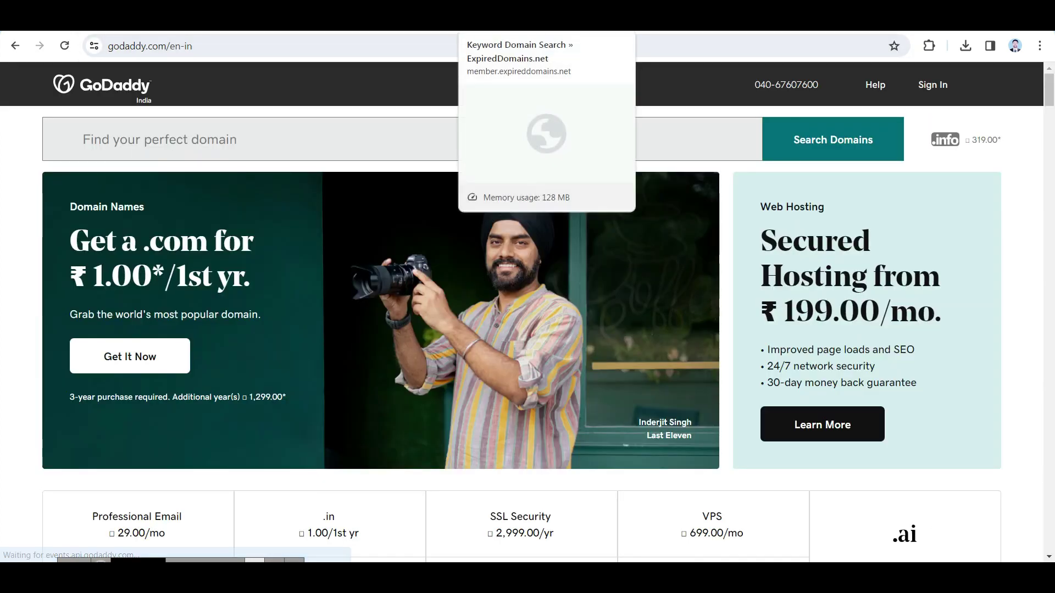
Step: Copy the domain DigitalMarketingTips.com from the ExpiredDomains results and search for it on GoDaddy
left_click(505, 21)
left_click_drag(120, 194, 14, 195)
key("ctrl+c")
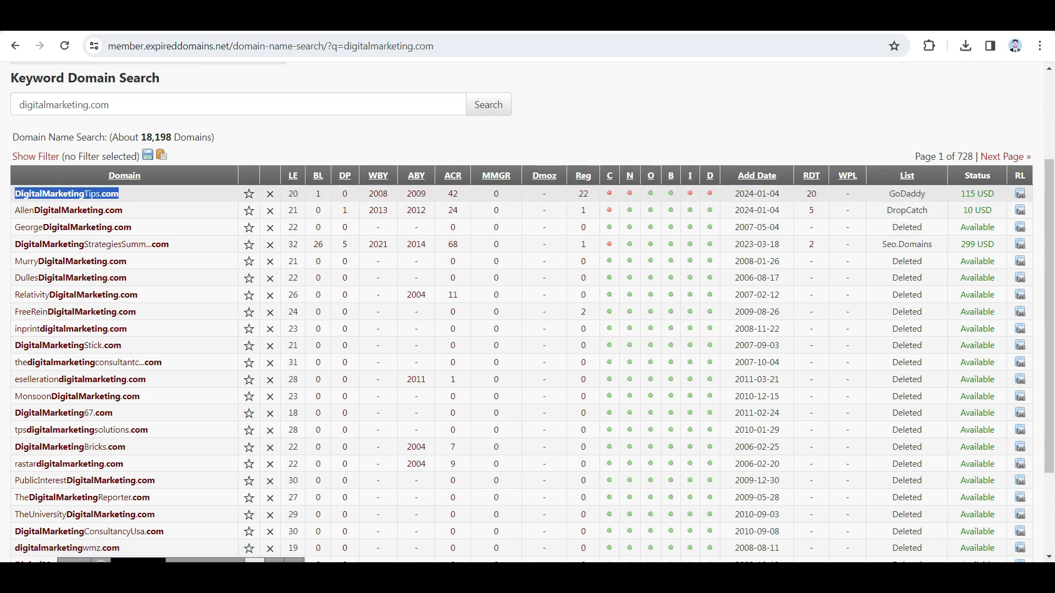
left_click(654, 21)
left_click(159, 140)
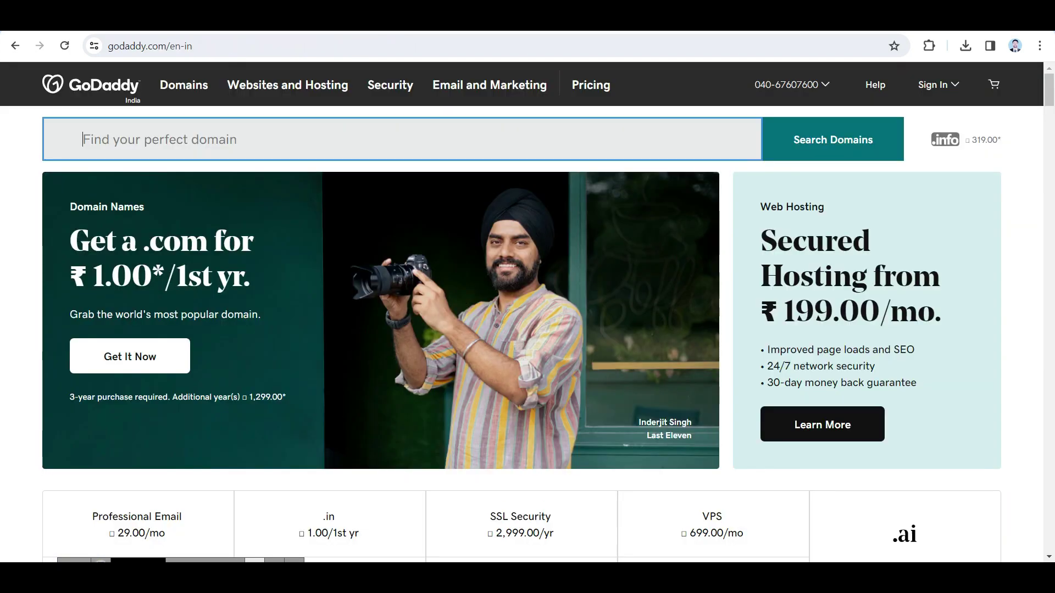
key("ctrl+v")
key("Return")
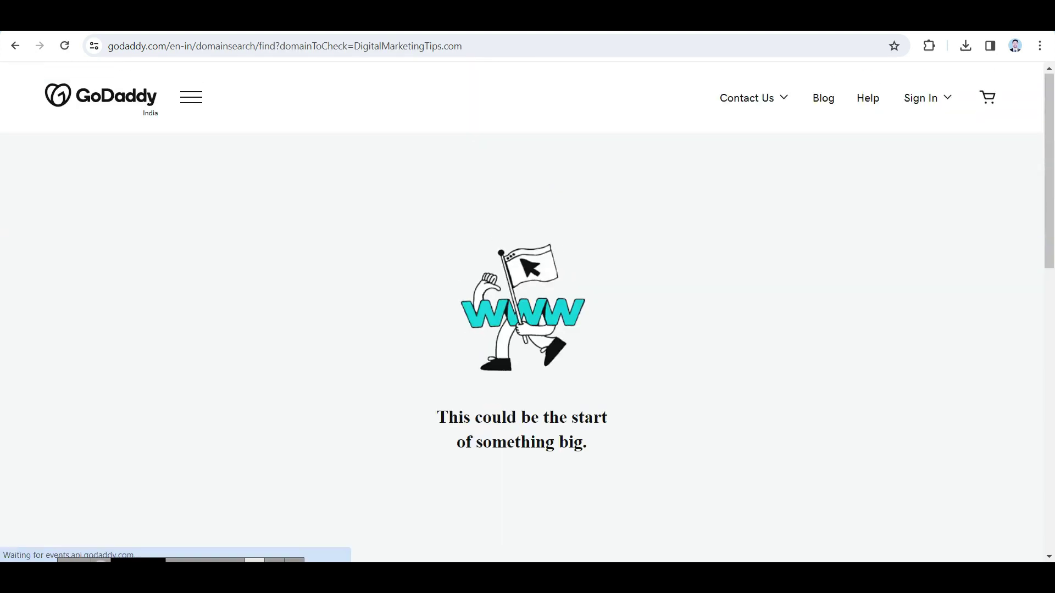
Step: Examine GoDaddy's current bid, estimated value and alternative offers for digitalmarketingtips.com
scroll(527, 330, "down", 3)
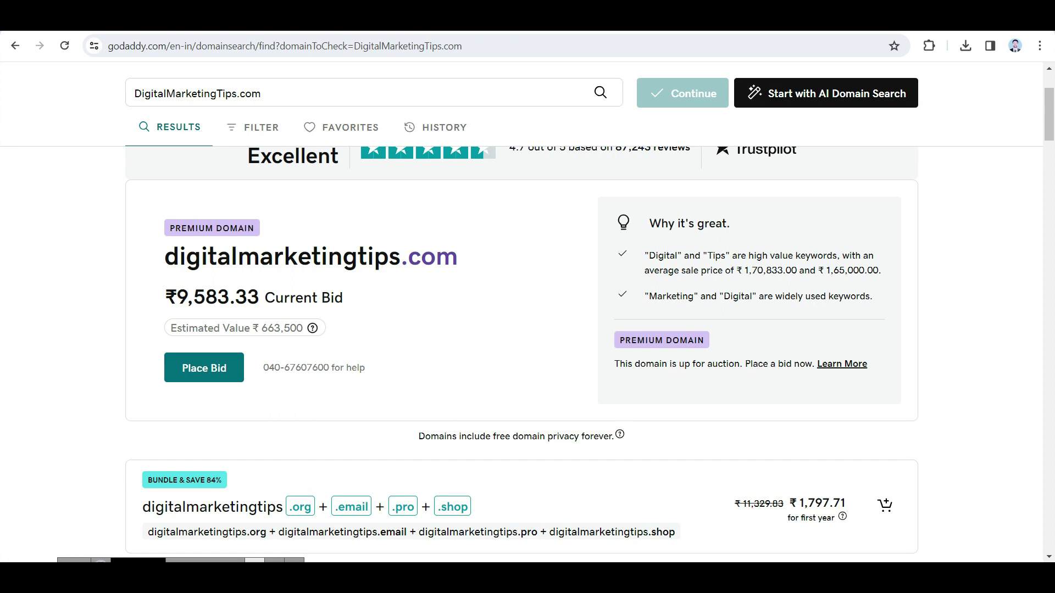
scroll(527, 330, "down", 8)
scroll(527, 329, "up", 3)
scroll(522, 357, "up", 6)
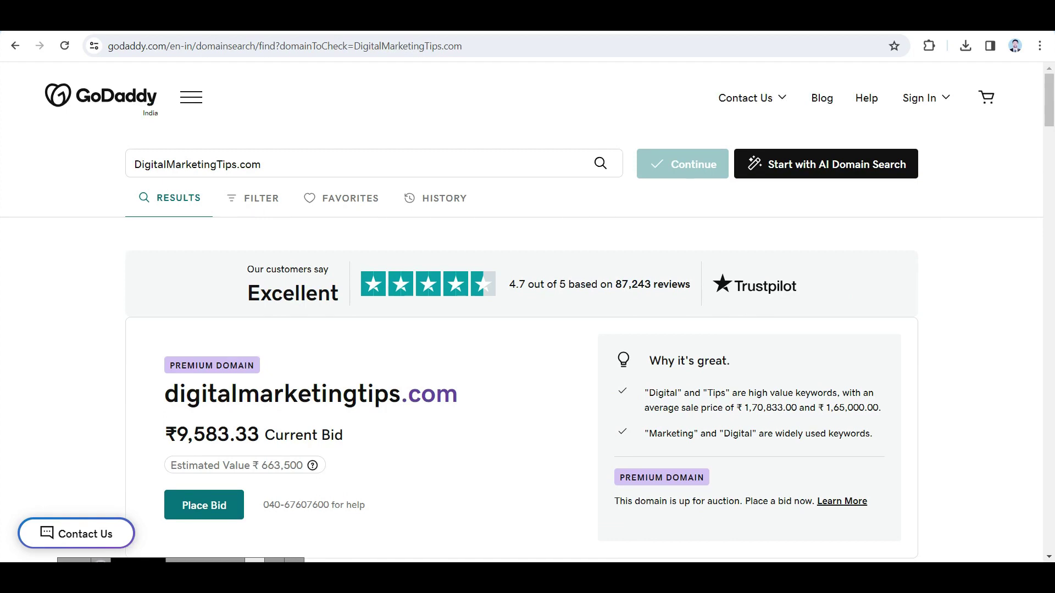
scroll(528, 330, "down", 7)
scroll(527, 329, "up", 2)
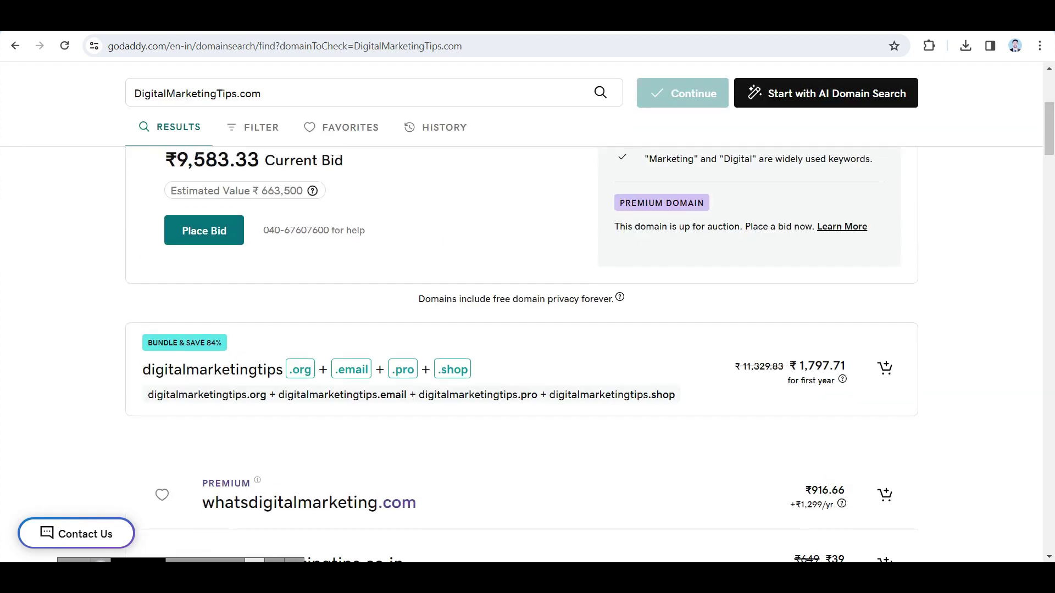
scroll(527, 330, "up", 2)
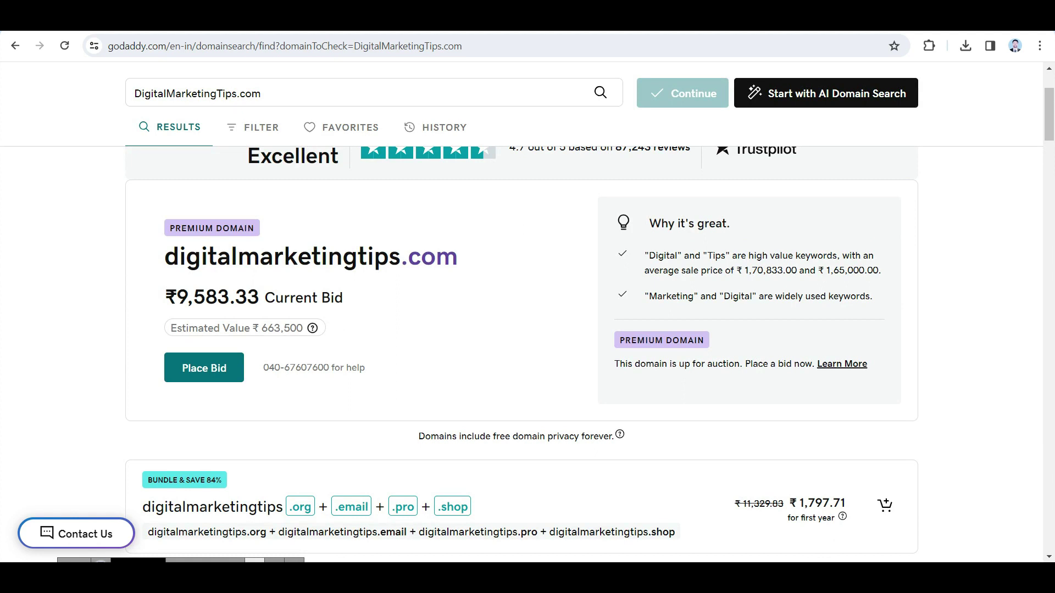
Step: Return to the ExpiredDomains results for digitalmarketing.com and review the domains' status and price listings
left_click(516, 17)
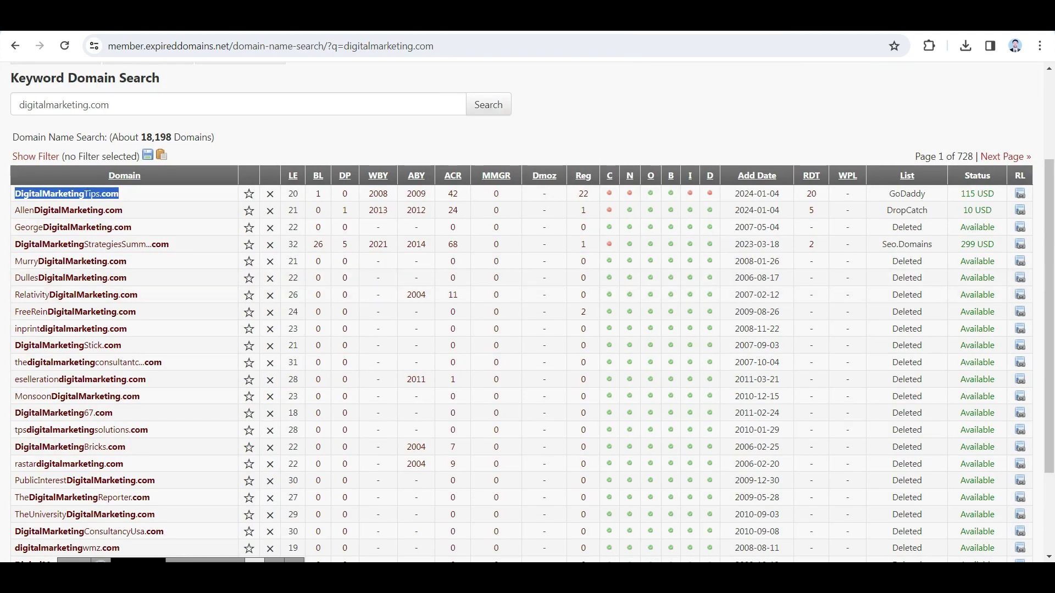
scroll(527, 330, "up", 3)
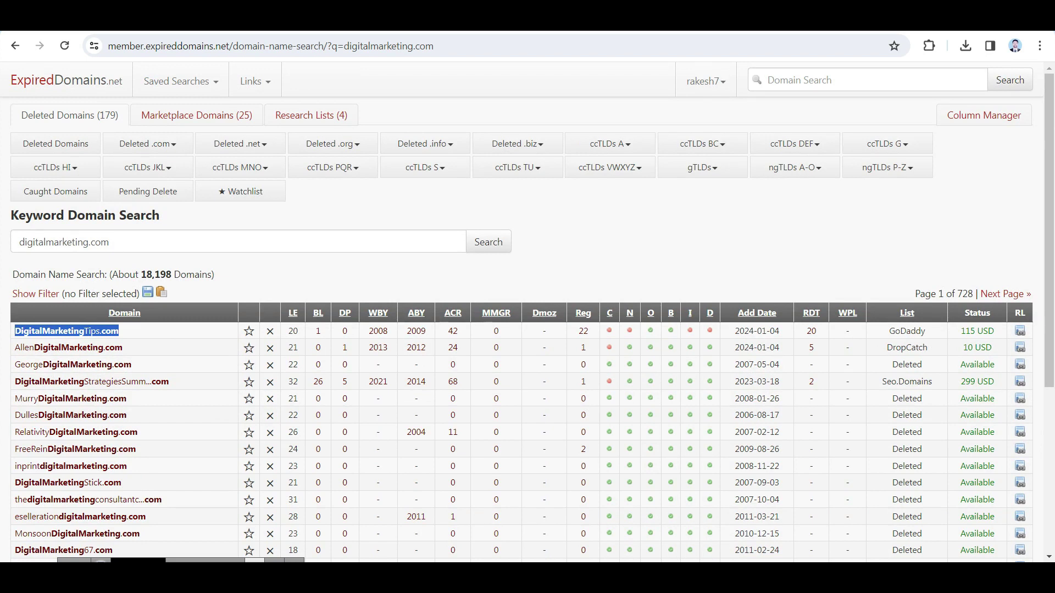
scroll(527, 313, "down", 5)
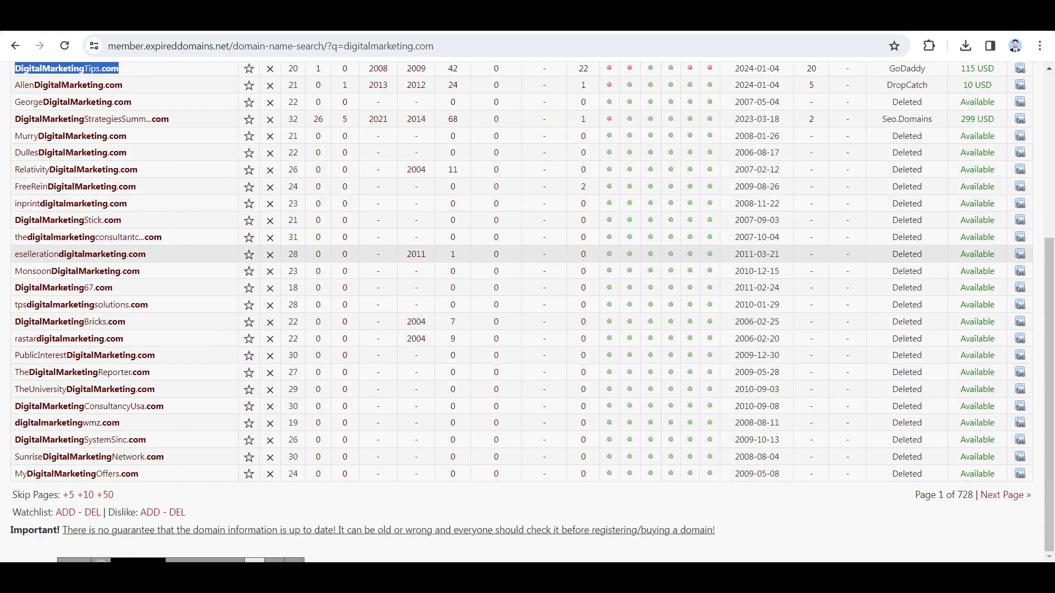
scroll(527, 313, "up", 3)
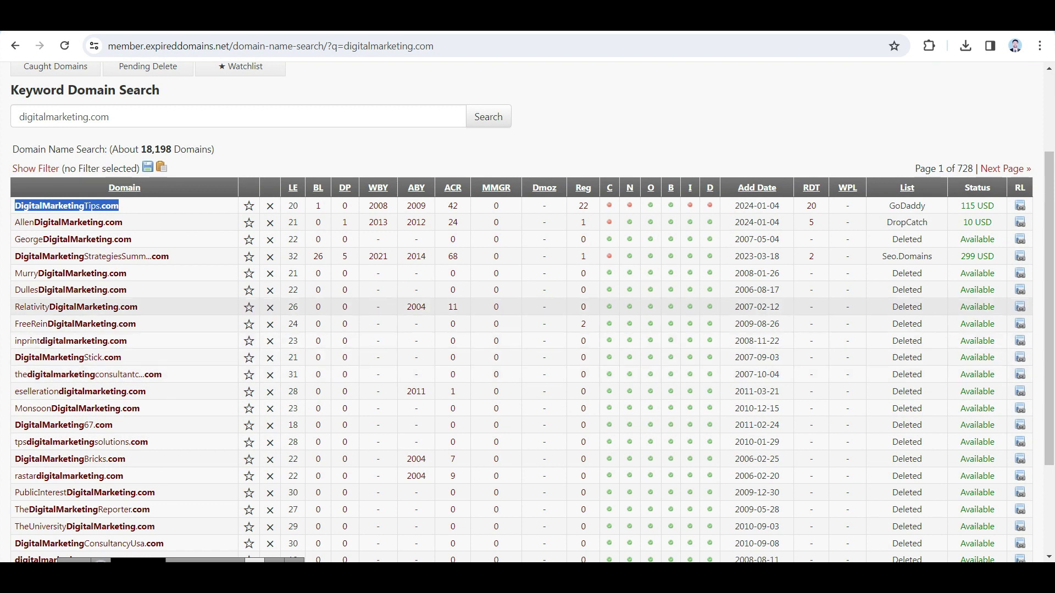
scroll(522, 373, "up", 2)
Step: Switch to the other Chrome window and open Discover new keywords in Google Ads Keyword Planner
key("alt+Tab")
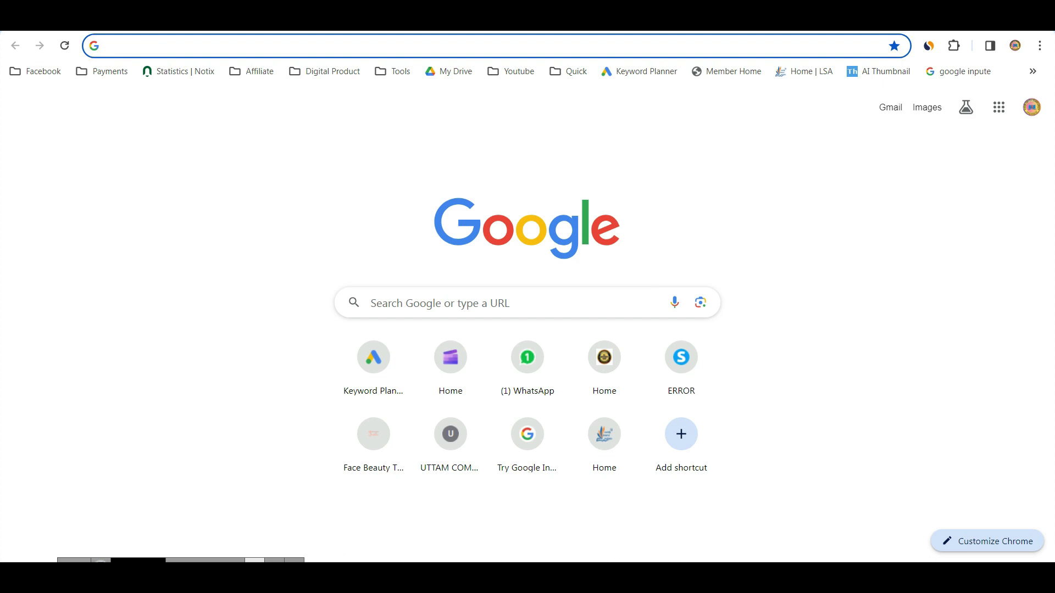
left_click(640, 72)
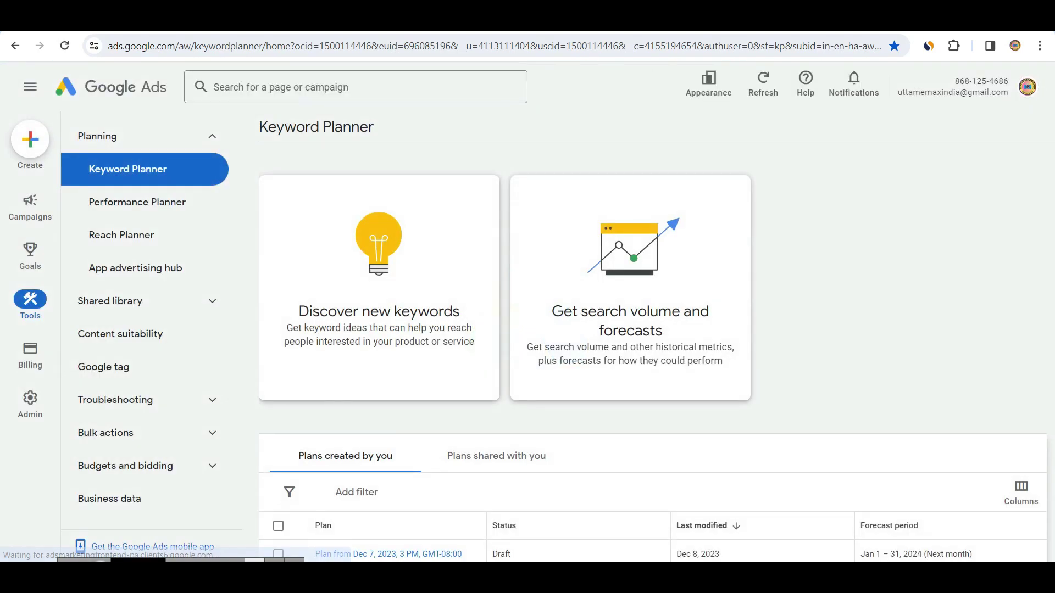
left_click(379, 311)
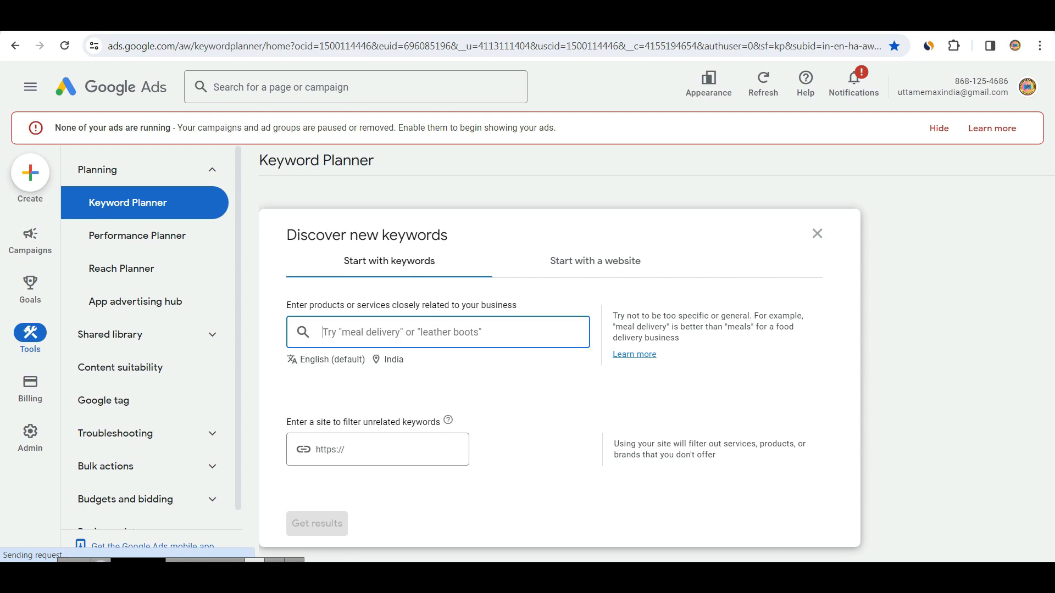
Step: Replace India with the United States as the targeted location for the keyword search and save it
left_click(393, 360)
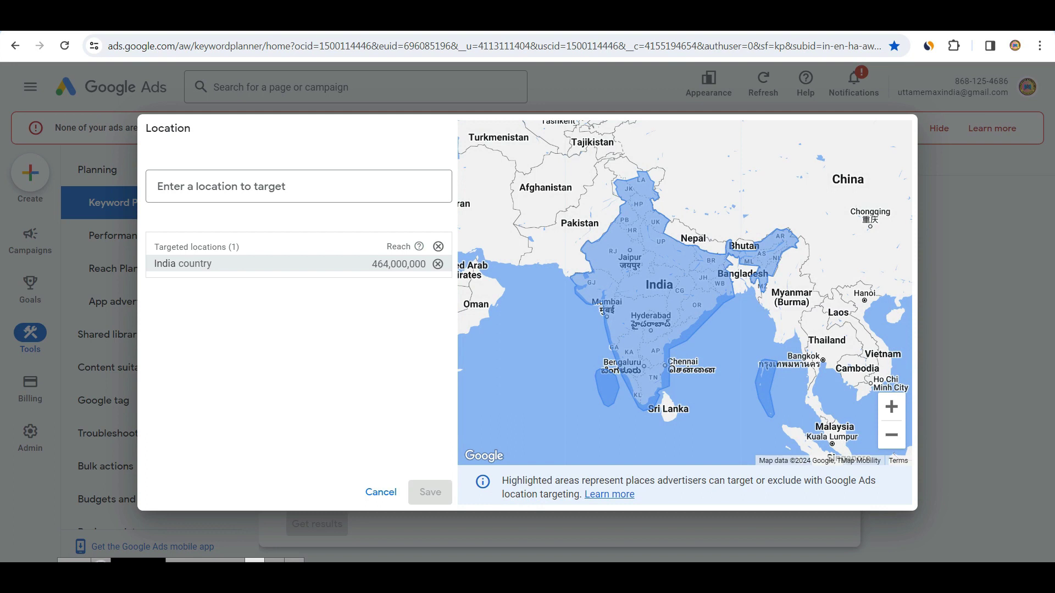
left_click(438, 264)
left_click(286, 187)
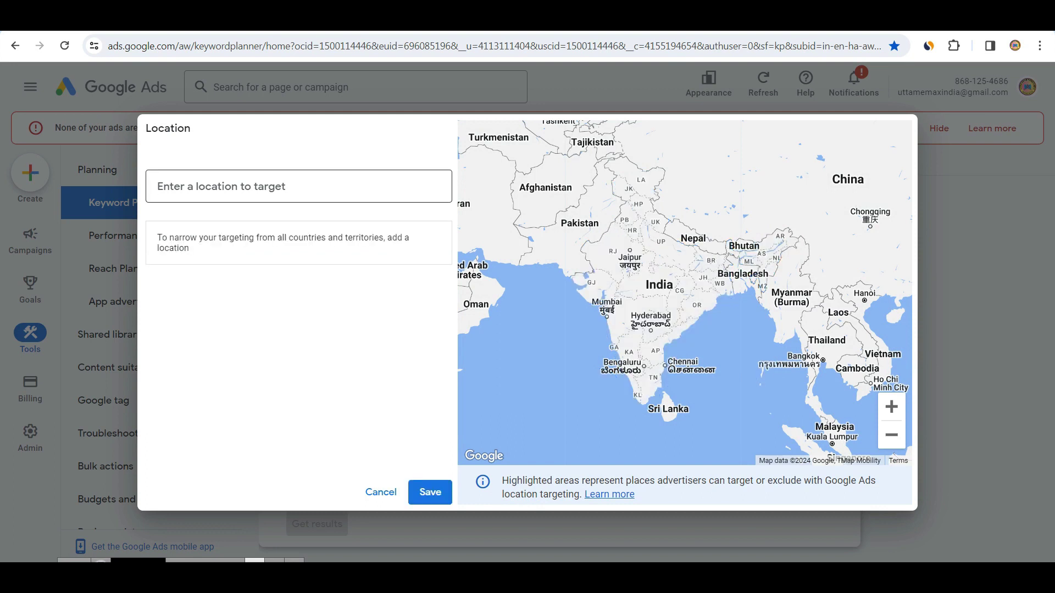
type("us")
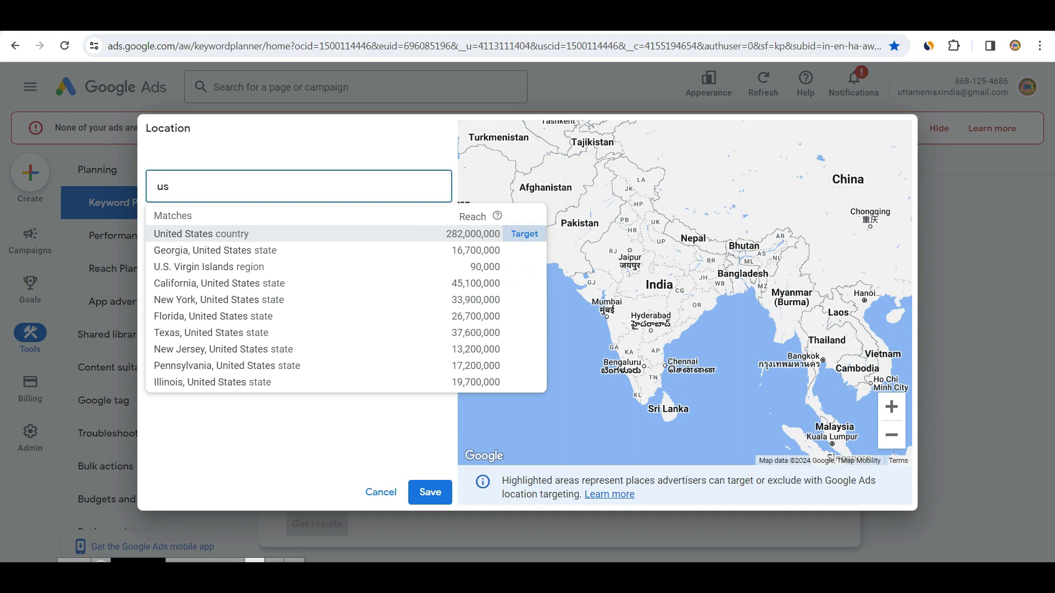
left_click(524, 233)
left_click(430, 492)
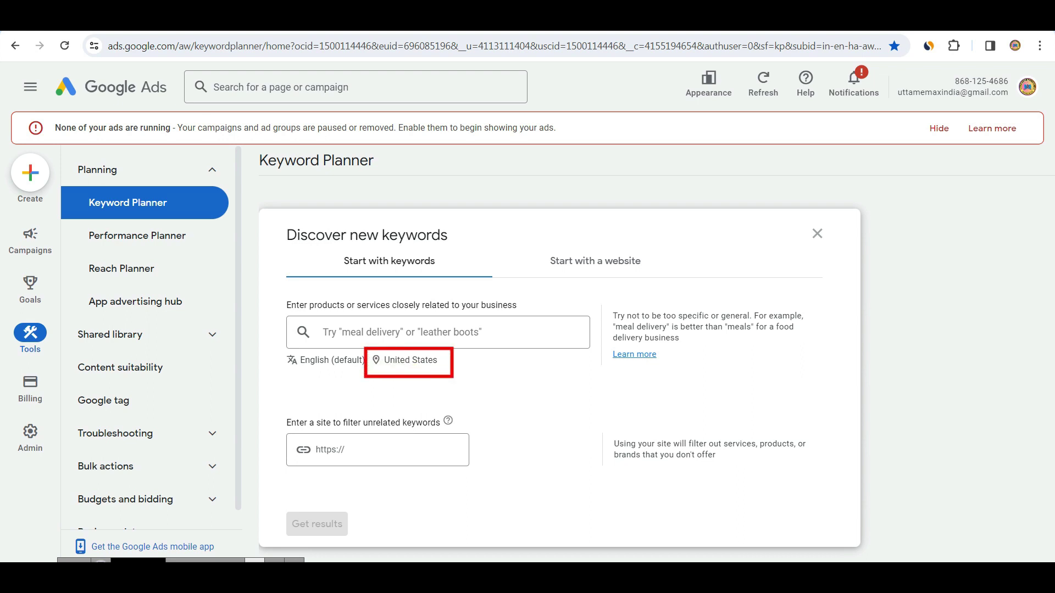
Step: Get keyword ideas for "digital marketing" in Keyword Planner
left_click(407, 332)
type("digita")
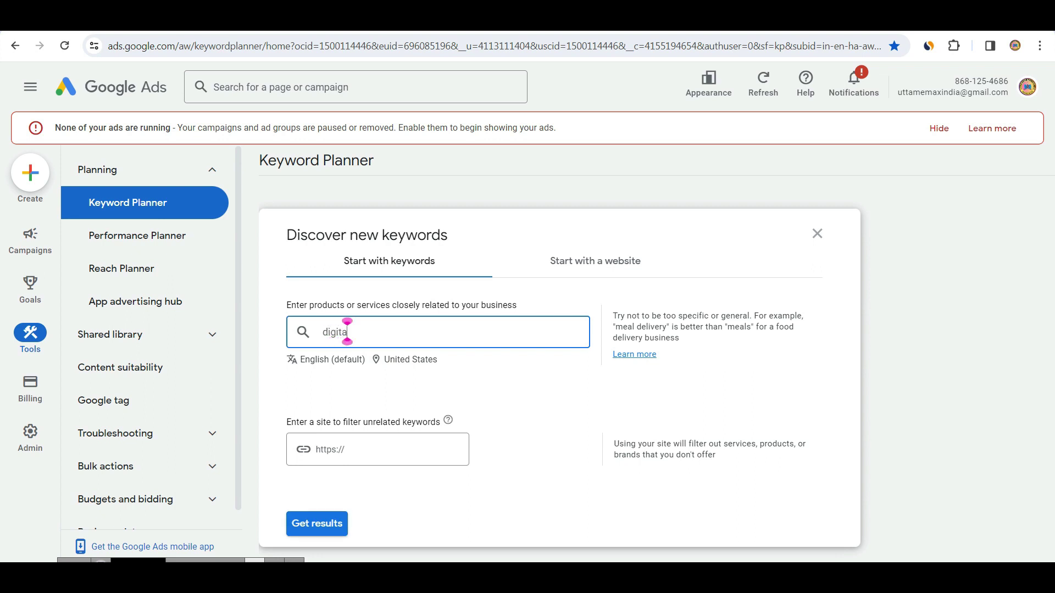
type("l marketing")
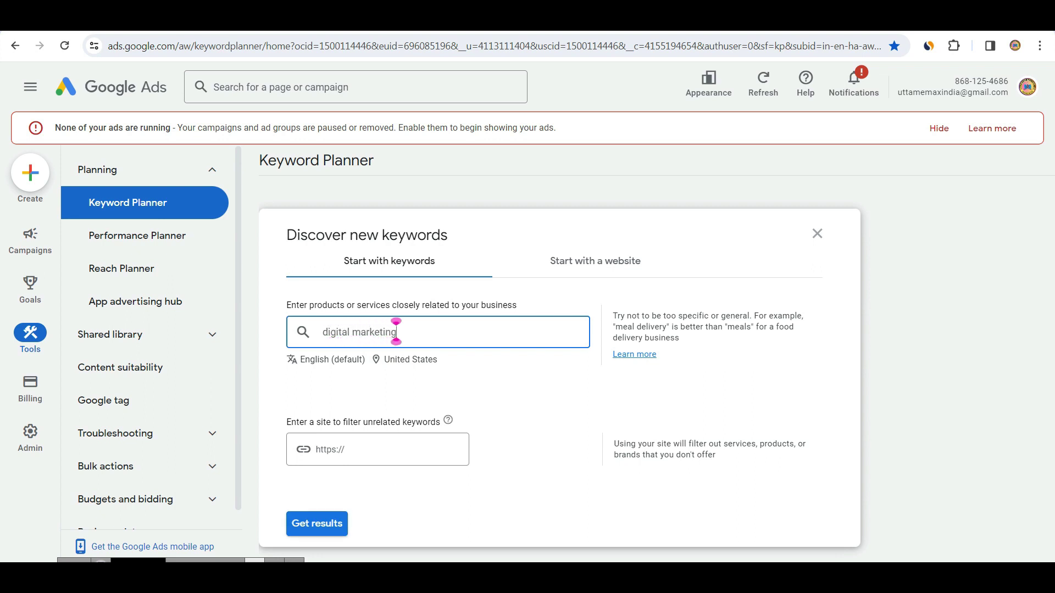
key("Return")
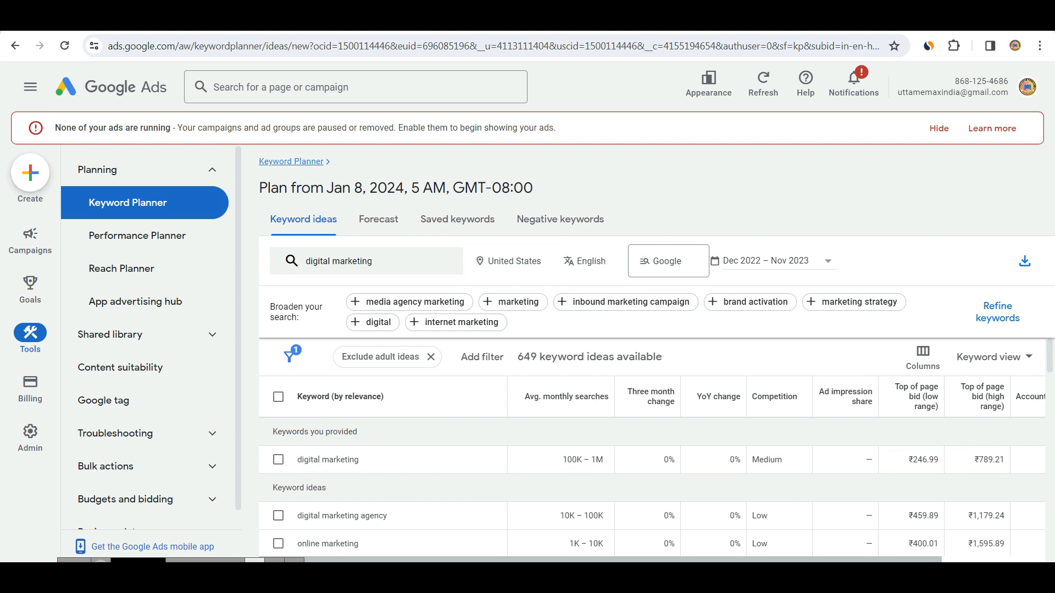
Step: Copy the provided keyword "digital marketing" from Keyword Planner, search ExpiredDomains for it and look through the results
left_click_drag(359, 460, 297, 459)
key("ctrl+c")
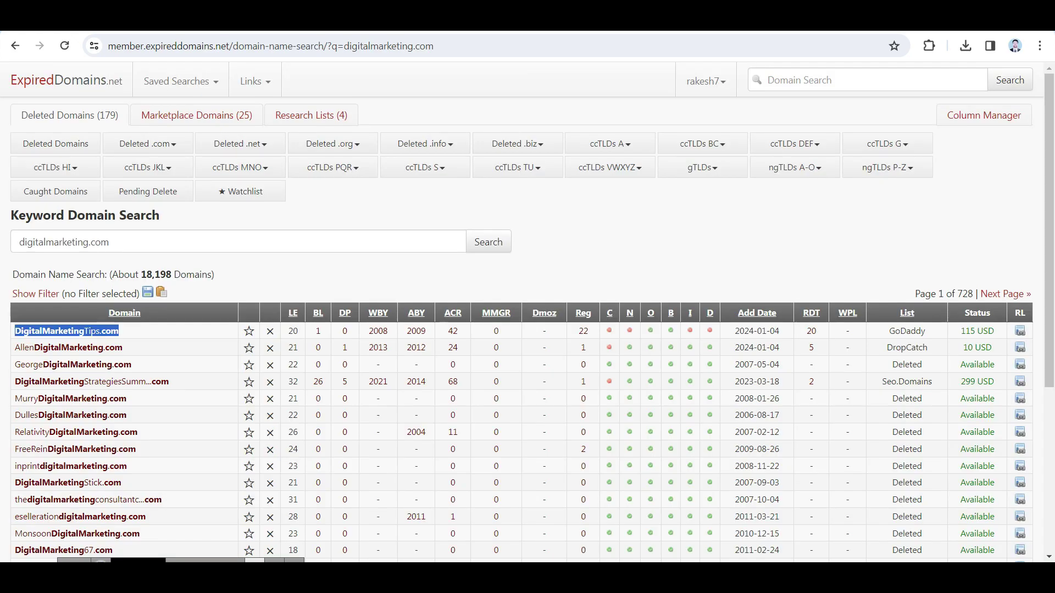
double_click(64, 243)
key("ctrl+v")
key("Return")
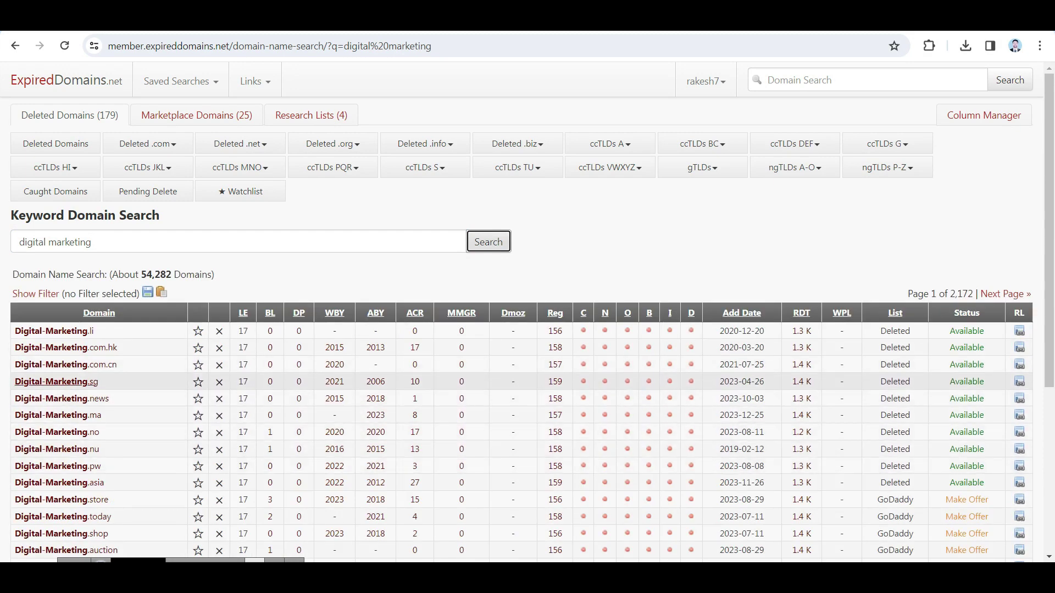
scroll(521, 385, "down", 2)
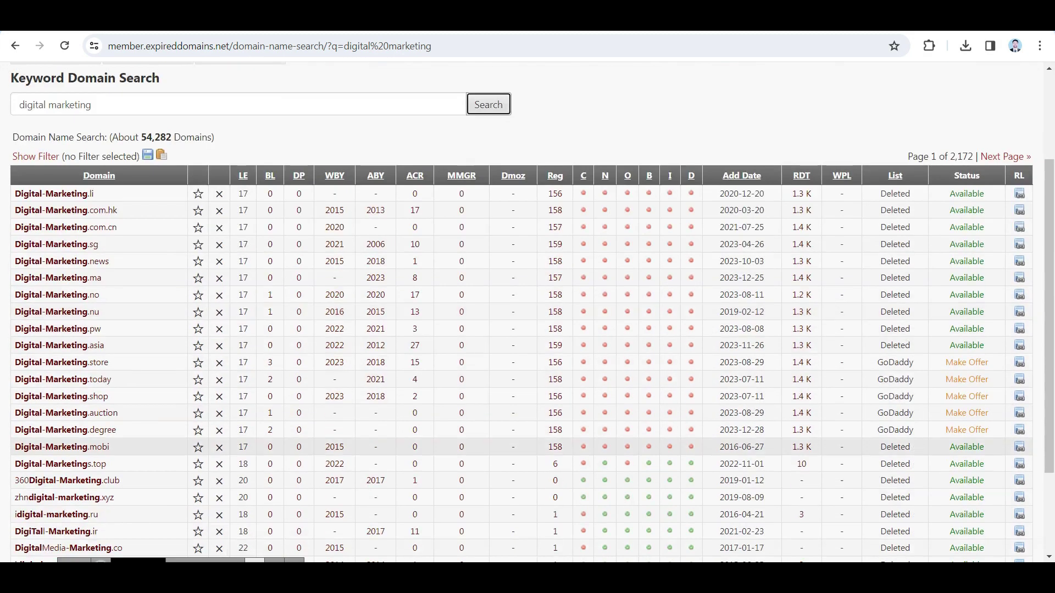
Step: Change the ExpiredDomains keyword search to digitalmarketing.us, run it and look through the listed domains
scroll(522, 330, "down", 2)
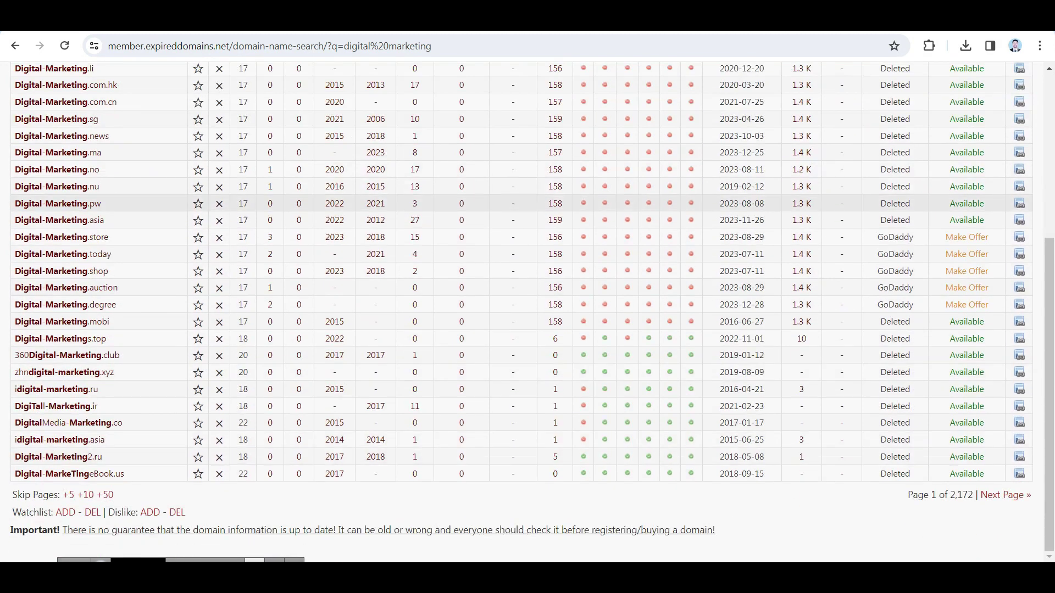
scroll(522, 329, "up", 4)
scroll(522, 329, "down", 4)
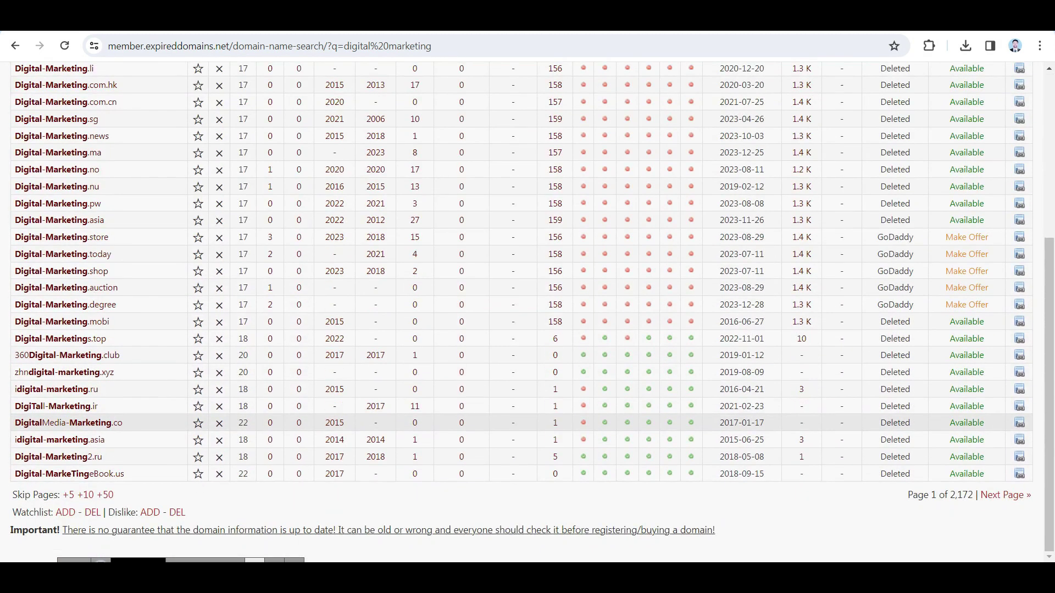
scroll(522, 329, "up", 5)
left_click(91, 242)
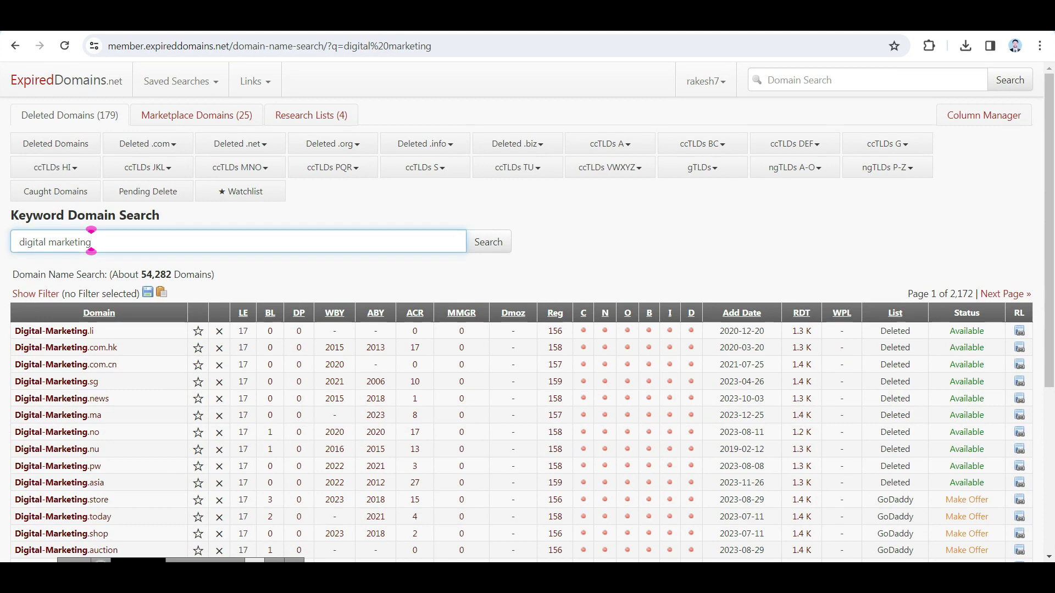
left_click(47, 241)
key("BackSpace")
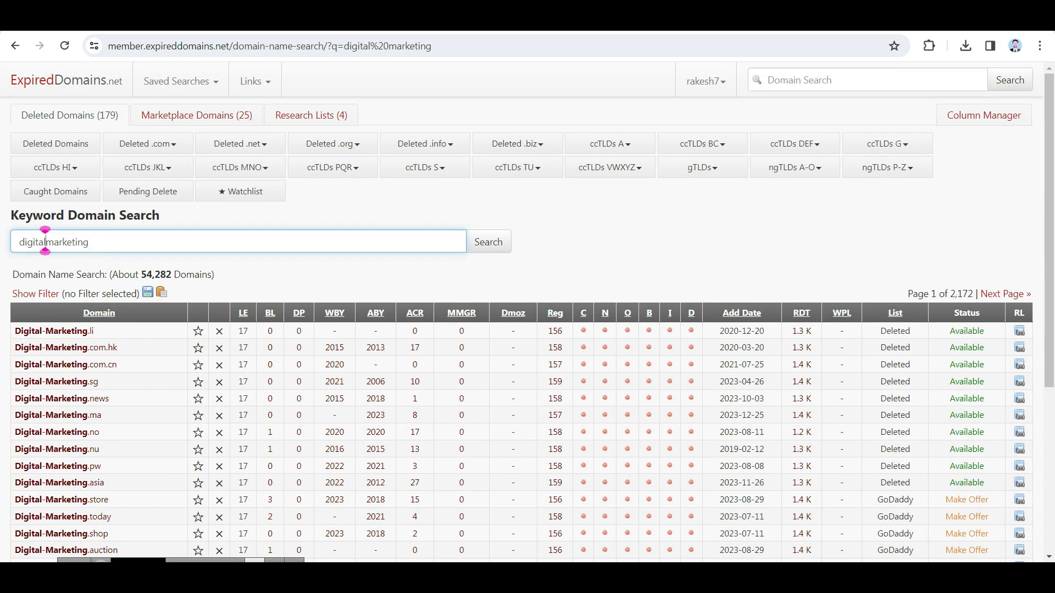
left_click(88, 242)
type(".us")
key("Return")
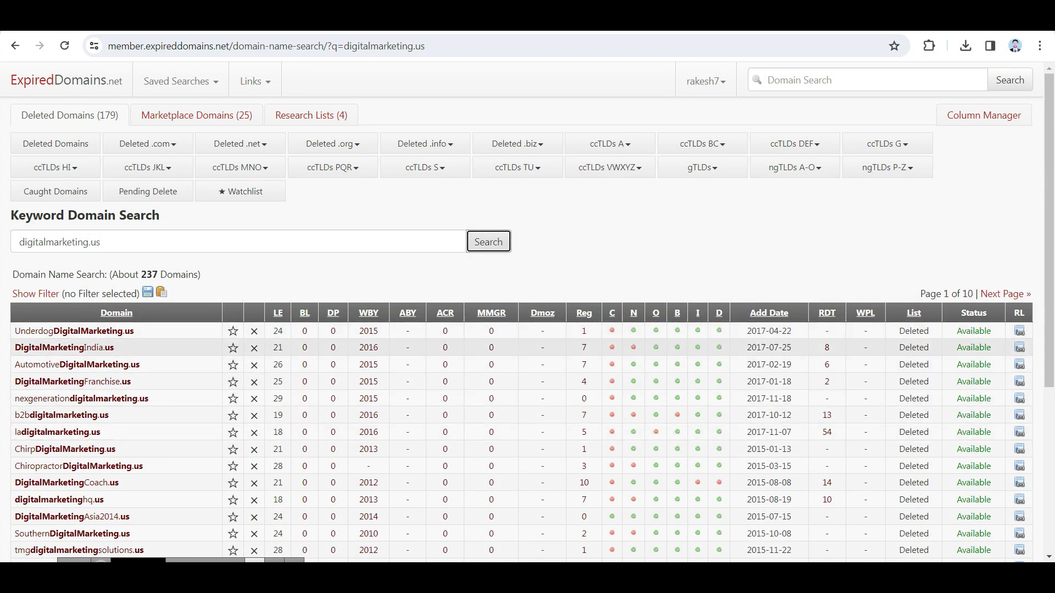
scroll(522, 385, "down", 5)
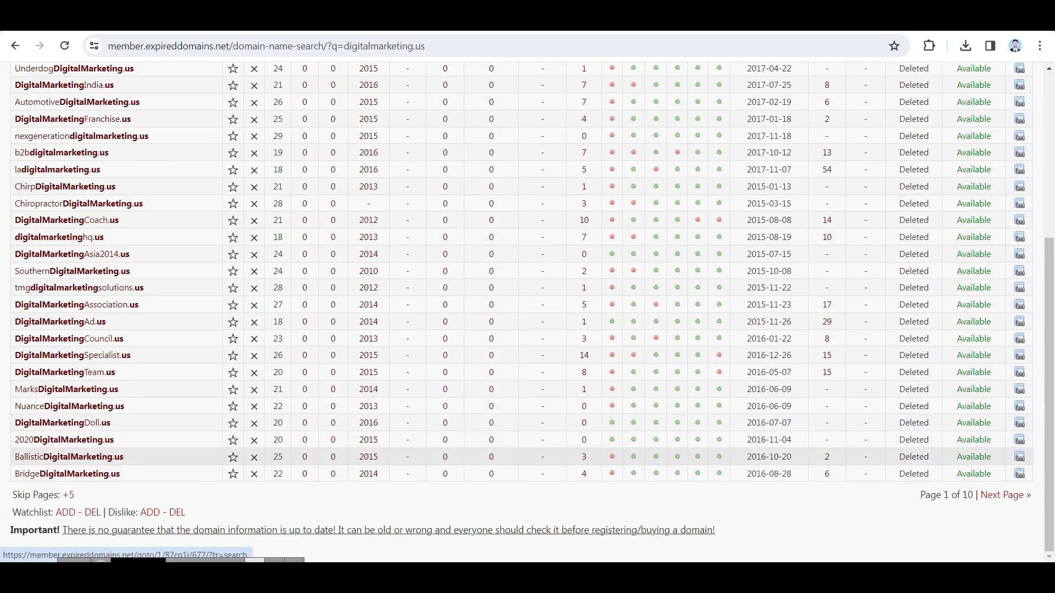
scroll(522, 384, "up", 2)
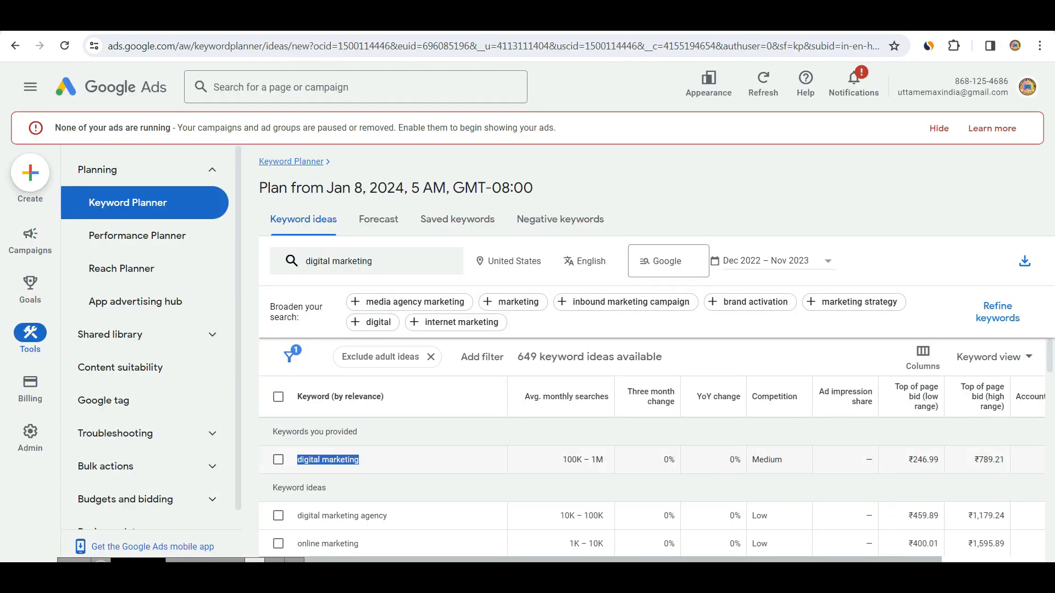
Step: Switch to Google Ads Keyword Planner and save India as the targeted location for the keyword ideas
left_click(514, 262)
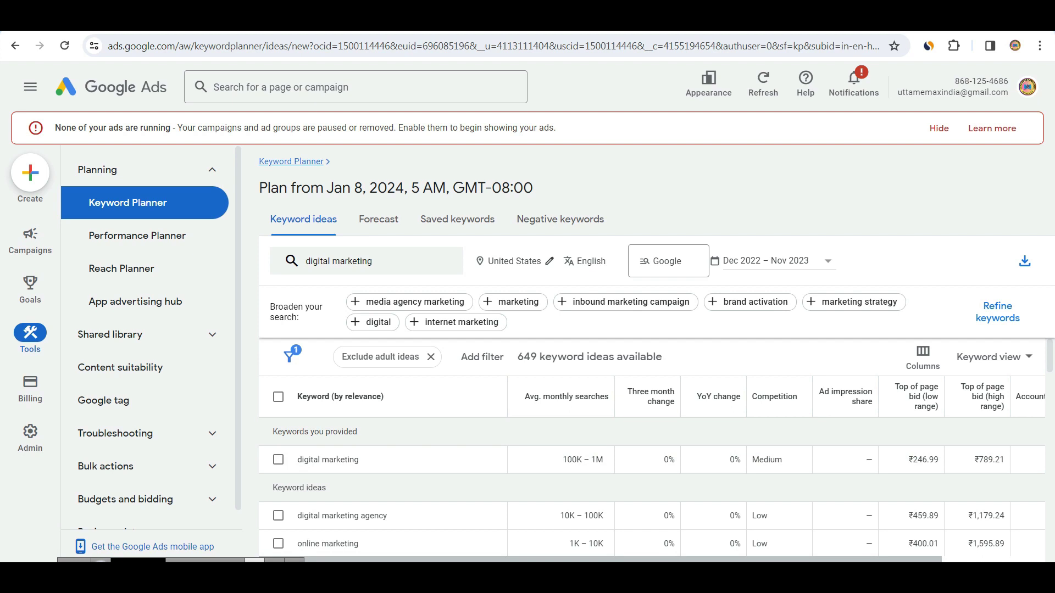
left_click(438, 263)
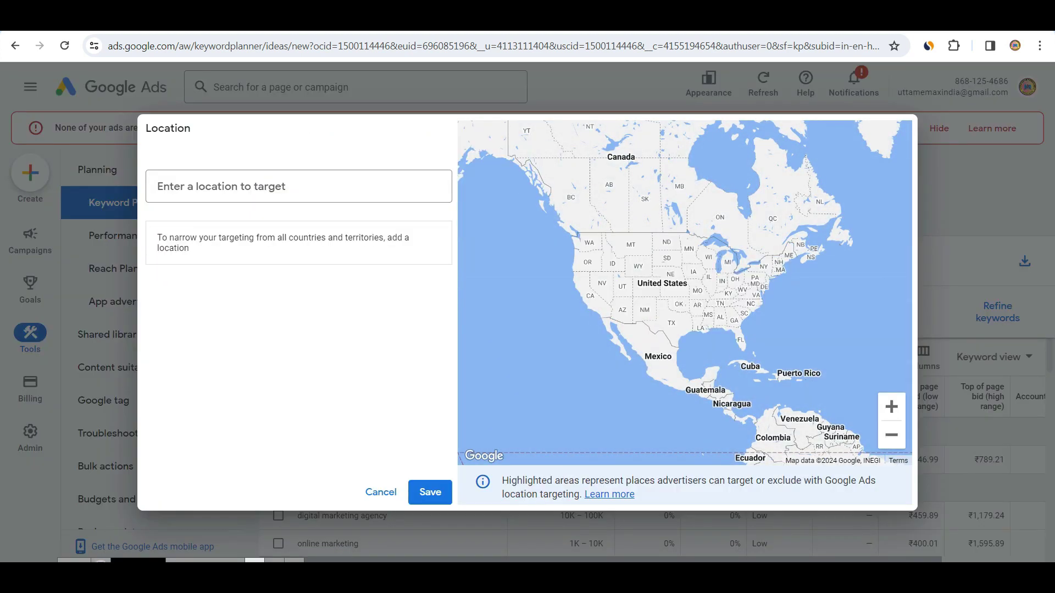
type("ind")
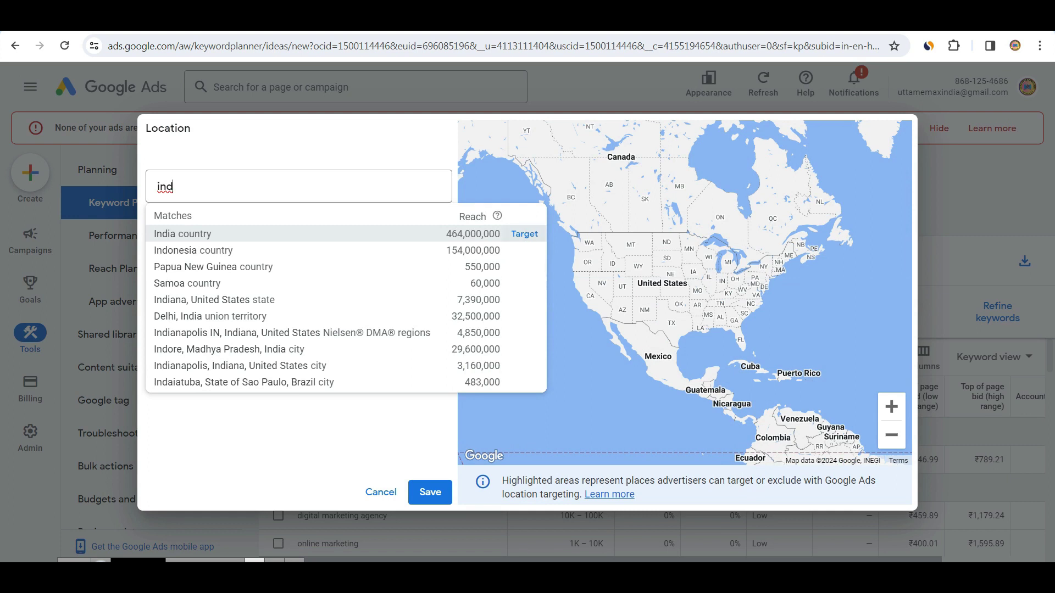
left_click(329, 234)
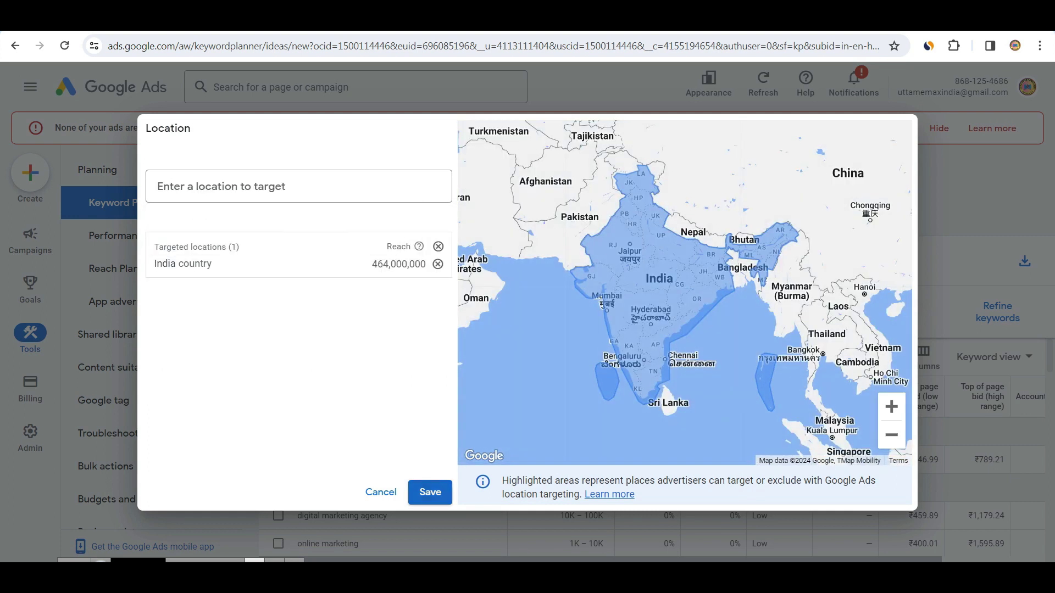
left_click(430, 492)
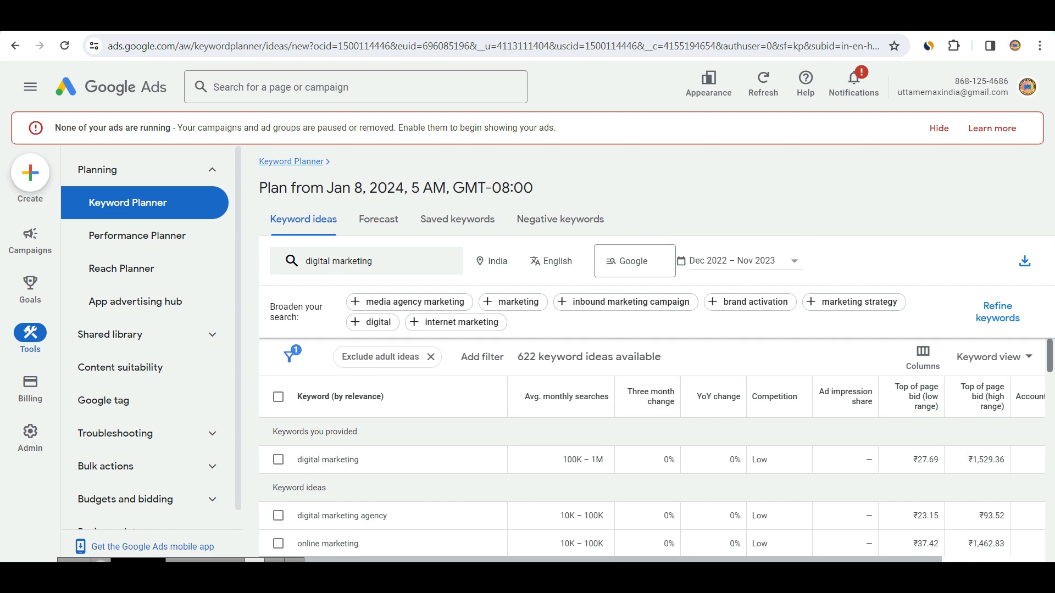
Step: Set the keyword data's date range to last month and get results for "digital marketing" again
left_click(739, 261)
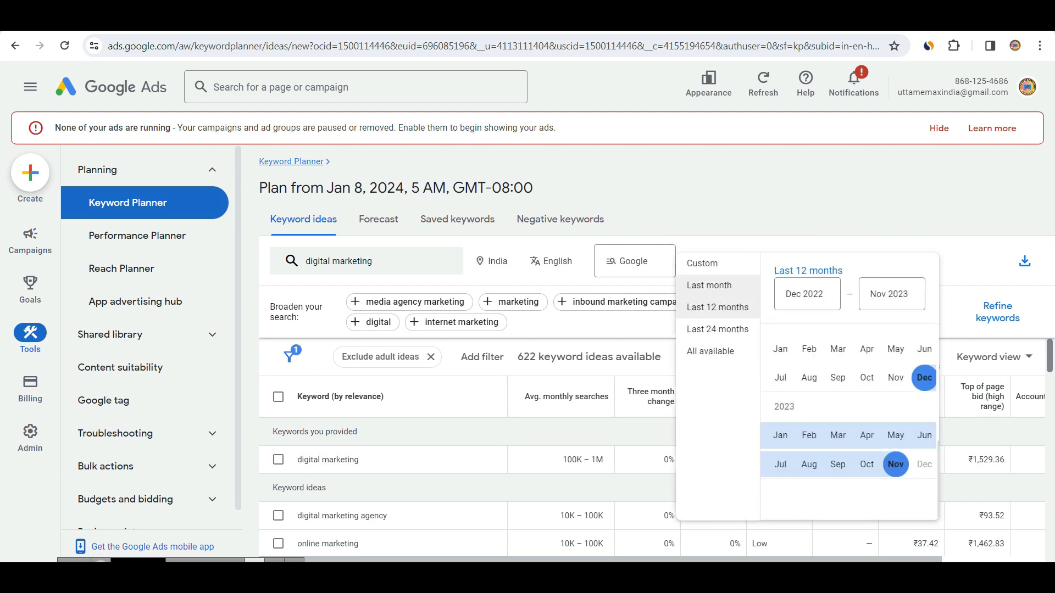
left_click(711, 285)
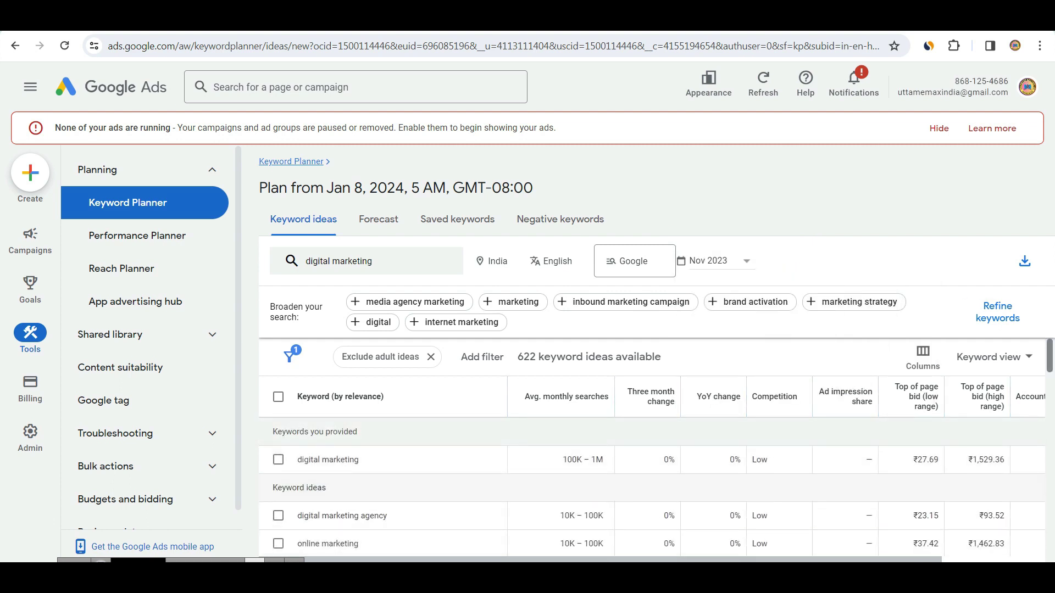
left_click(366, 261)
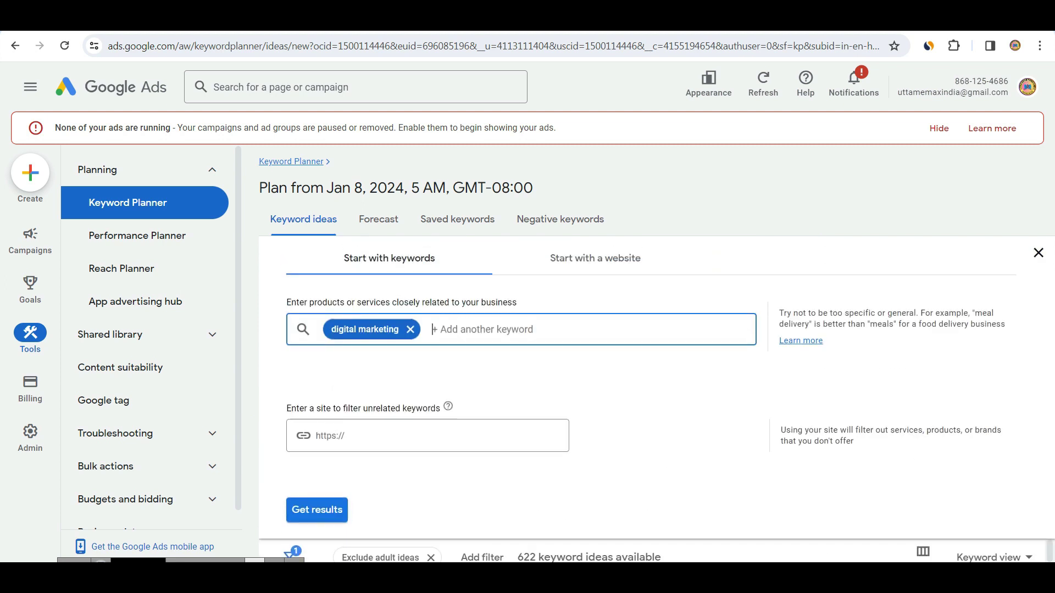
left_click(317, 510)
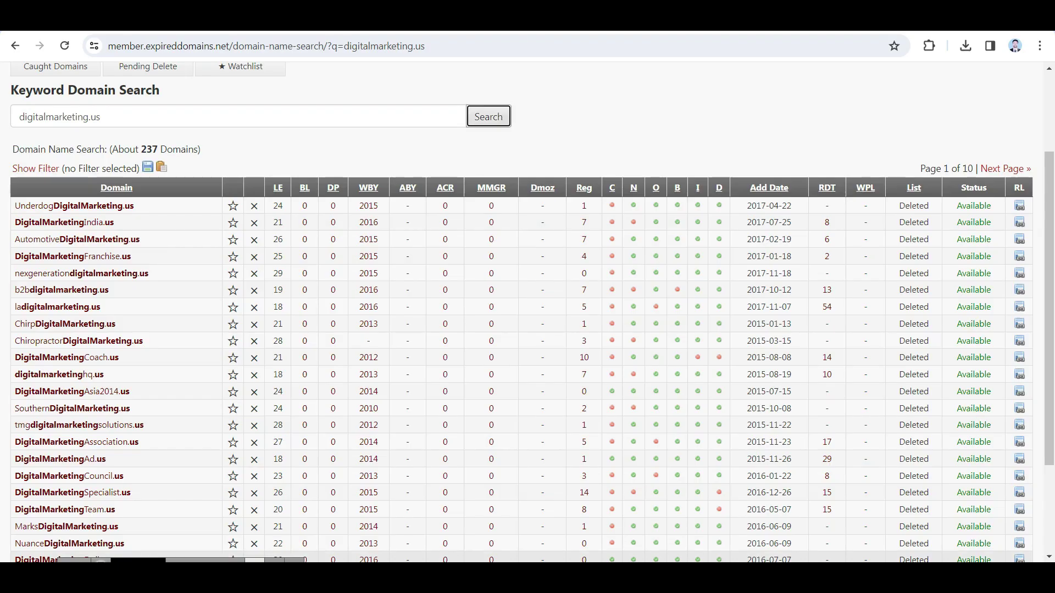
Step: Look over the digitalmarketing.us results on ExpiredDomains, then switch to Hostinger's domain checker and search for bestbra.in
scroll(528, 312, "down", 3)
scroll(527, 311, "up", 5)
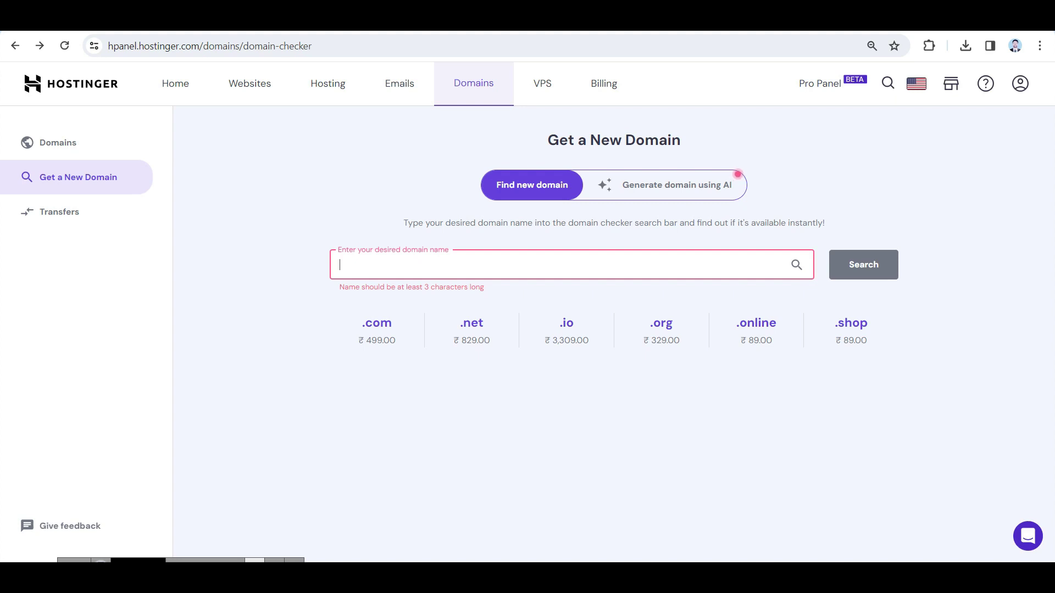
type("techno")
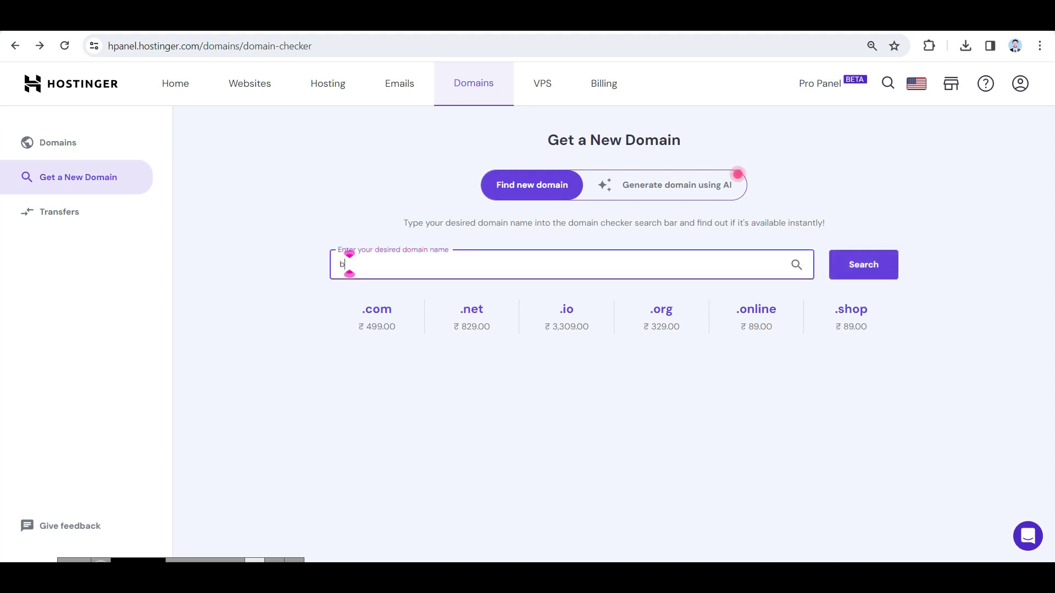
type("lo")
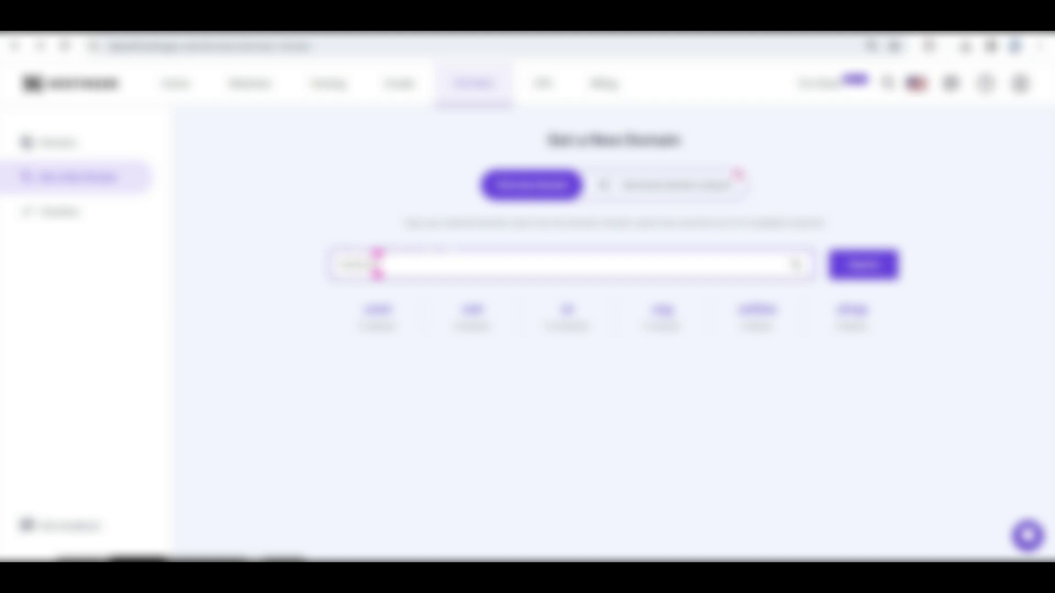
key("Return")
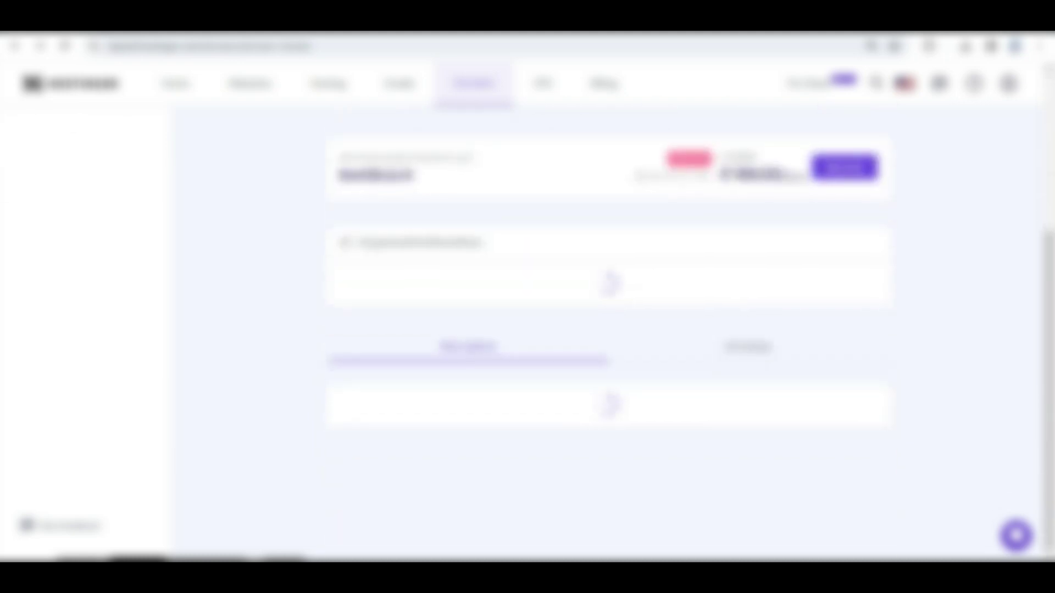
Step: Start buying the searched domain, choose the 1 year period and open the payment method for editing
left_click(845, 167)
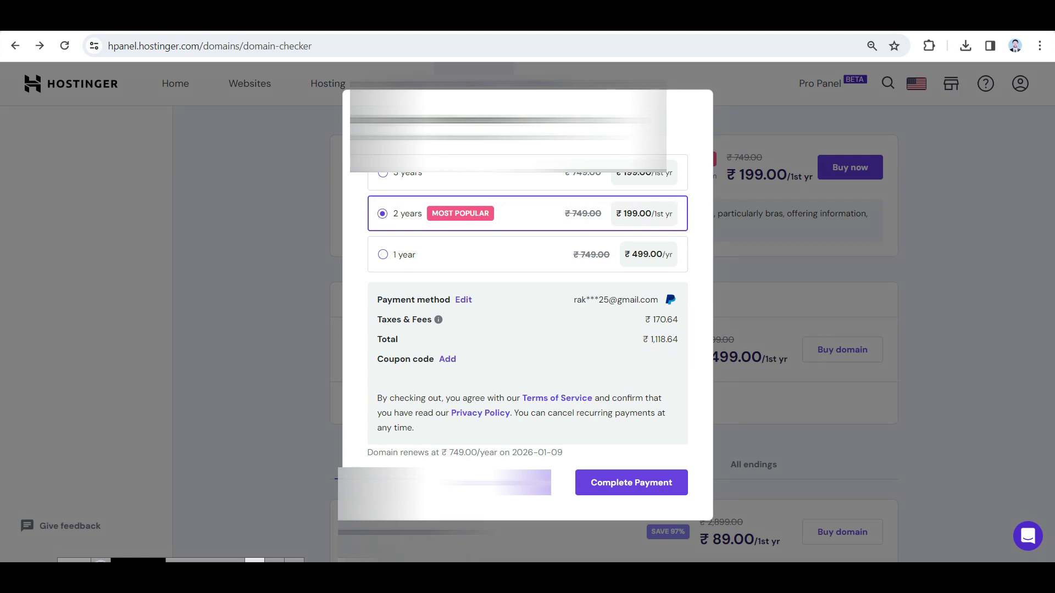
left_click(383, 255)
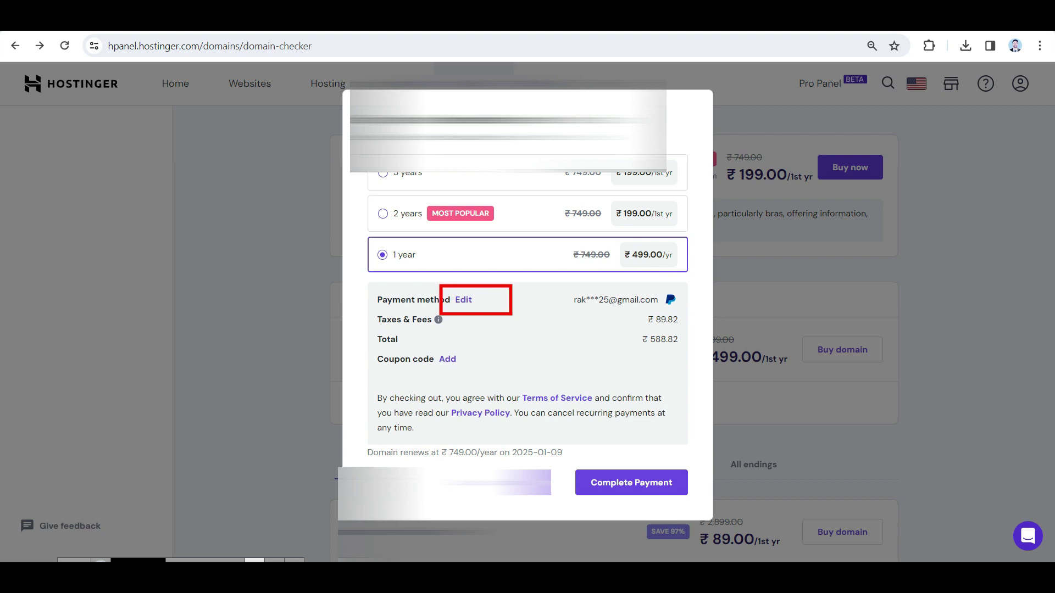
left_click(463, 300)
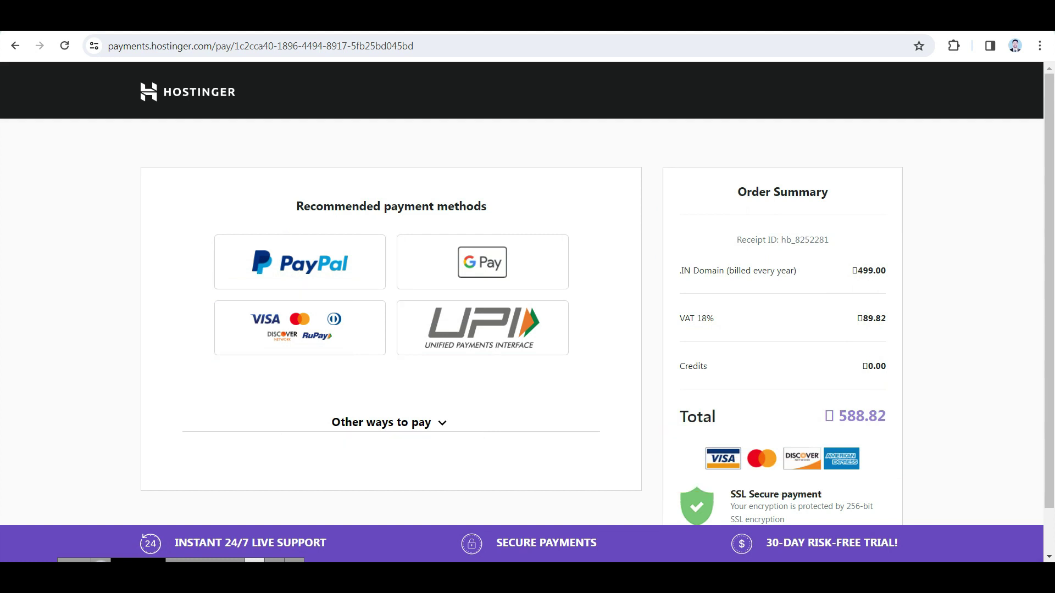
Step: Show the other ways to pay and choose UPI as the payment method for the domain order
left_click(388, 423)
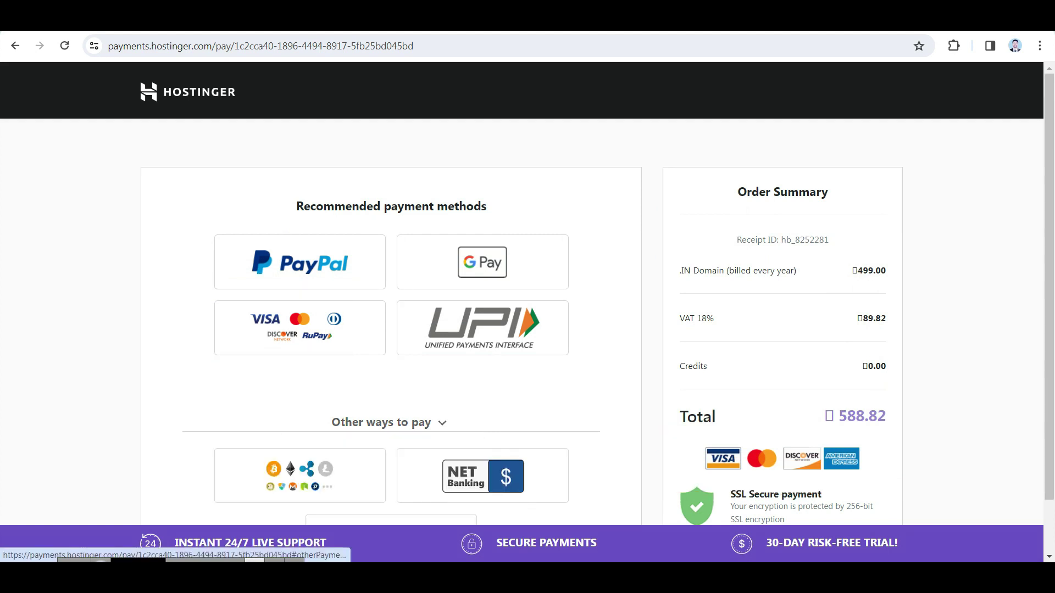
scroll(387, 423, "down", 2)
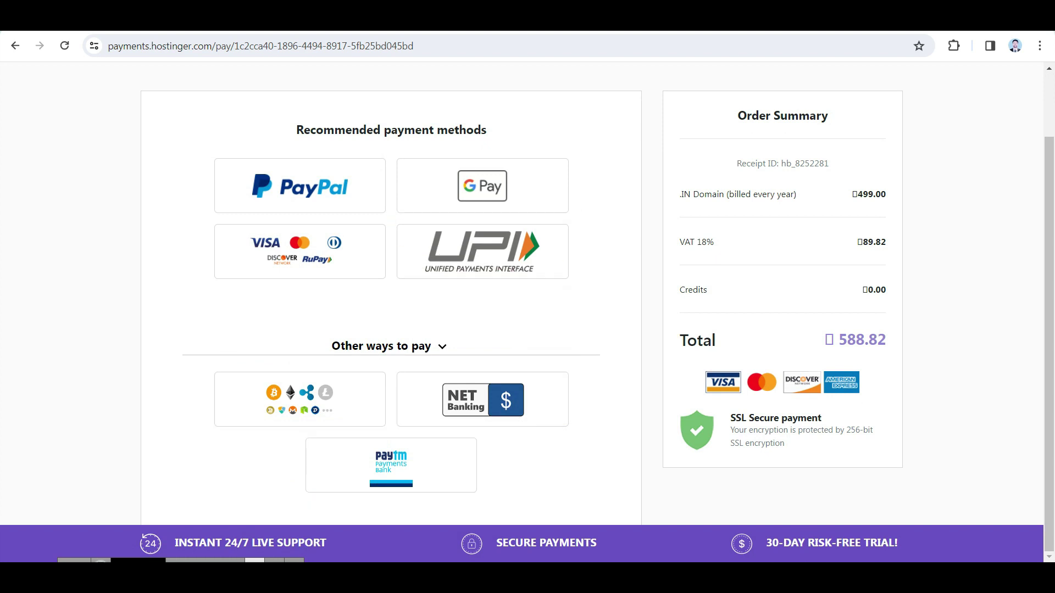
left_click(483, 252)
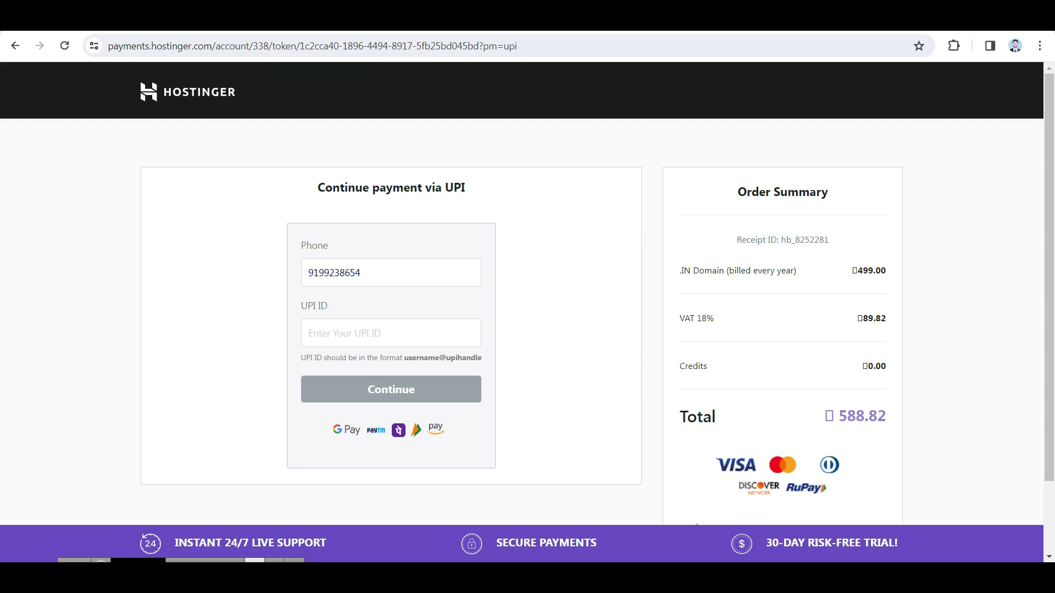
Step: Enter the UPI ID, continue to the Razorpay window and choose to pay for the domain using UPI
left_click(406, 334)
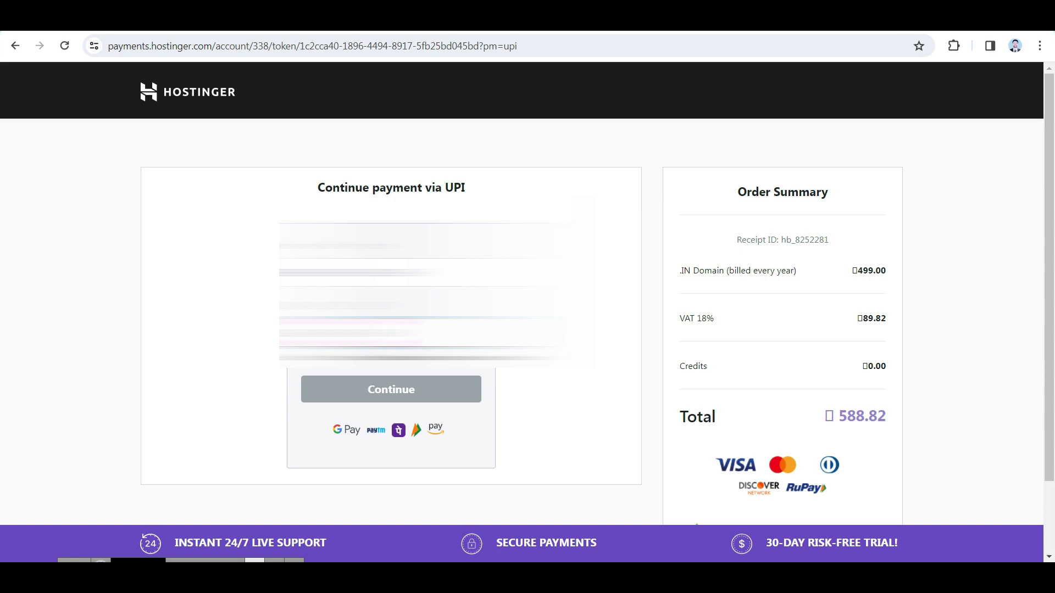
type("...")
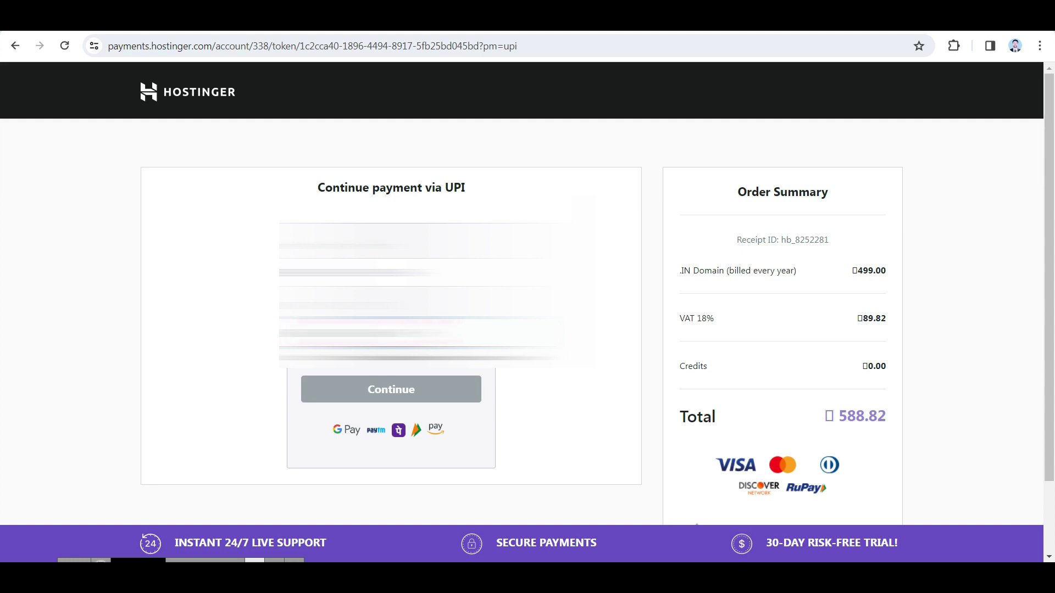
key("Tab")
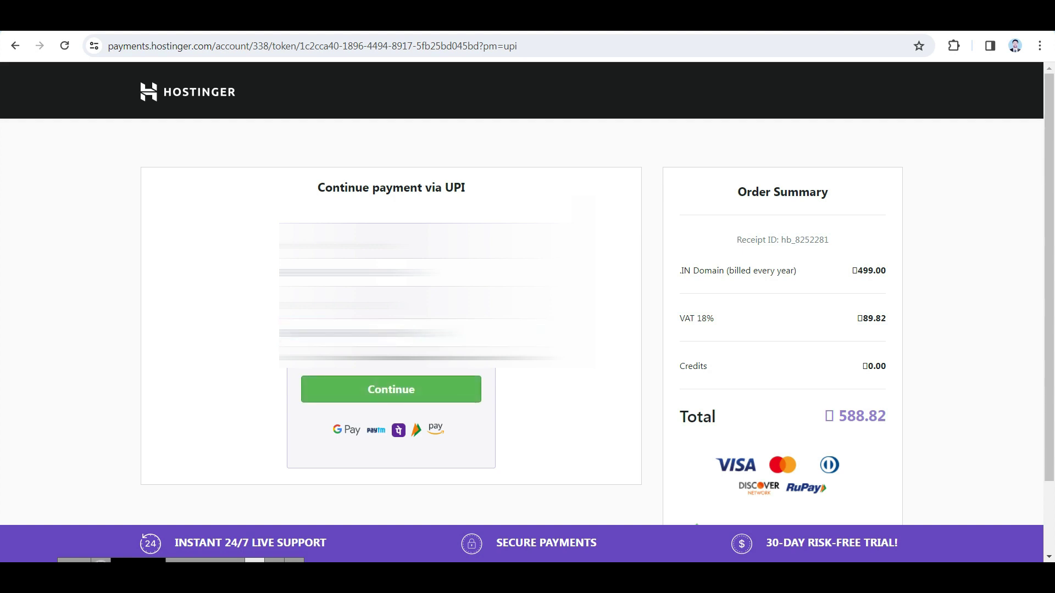
key("Return")
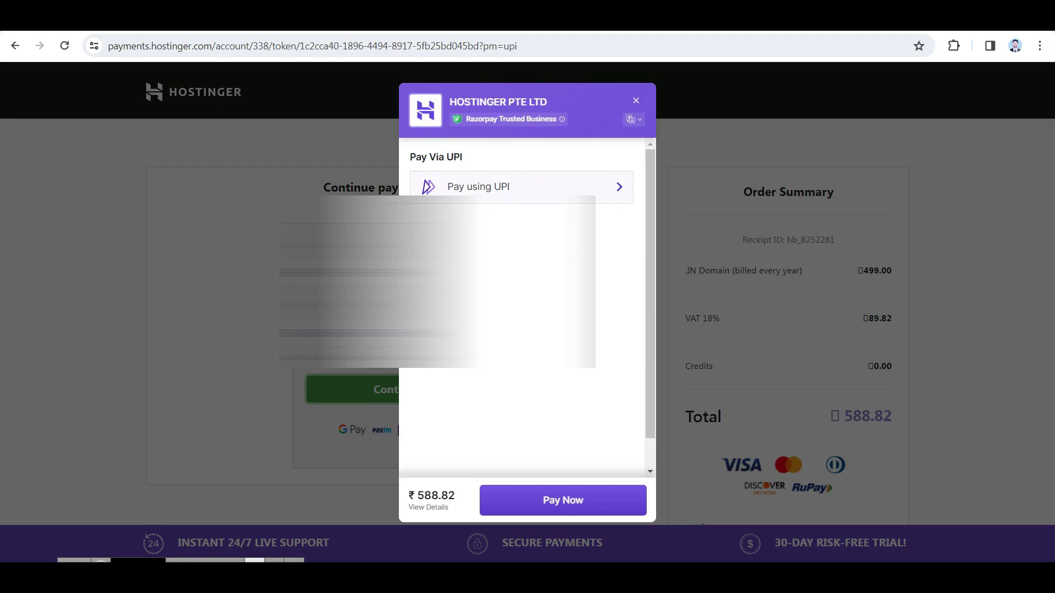
left_click(522, 187)
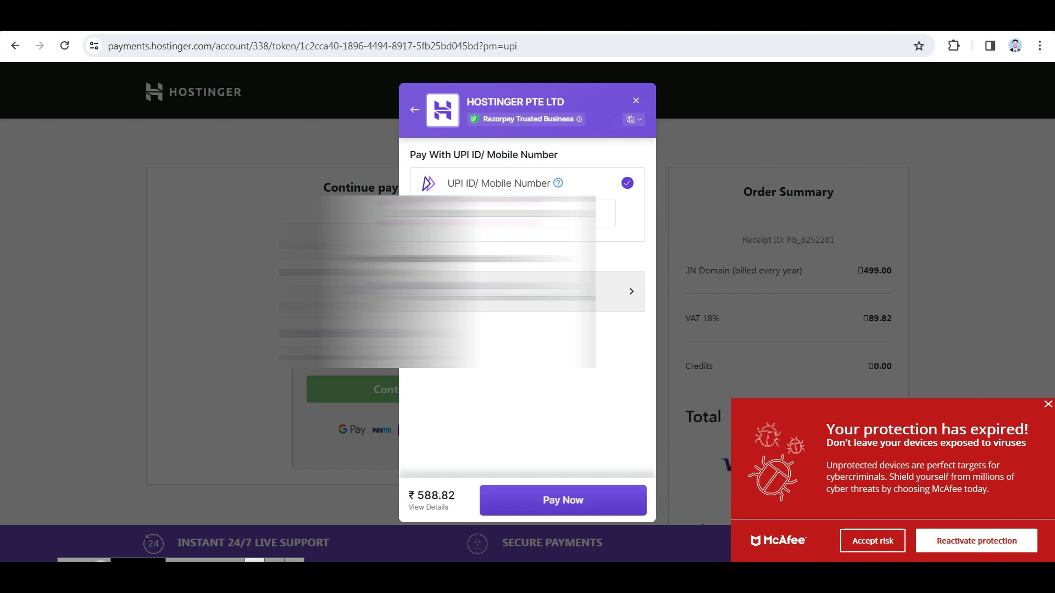
left_click(528, 292)
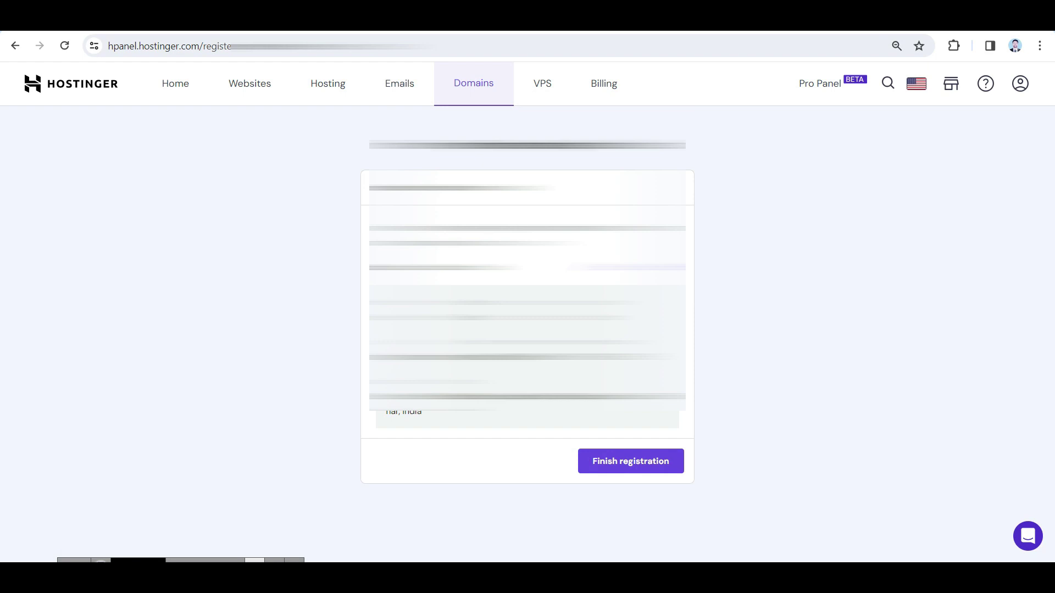
Step: Finish the domain registration and continue to the Domain Overview to review the new domain's details and settings
left_click(630, 461)
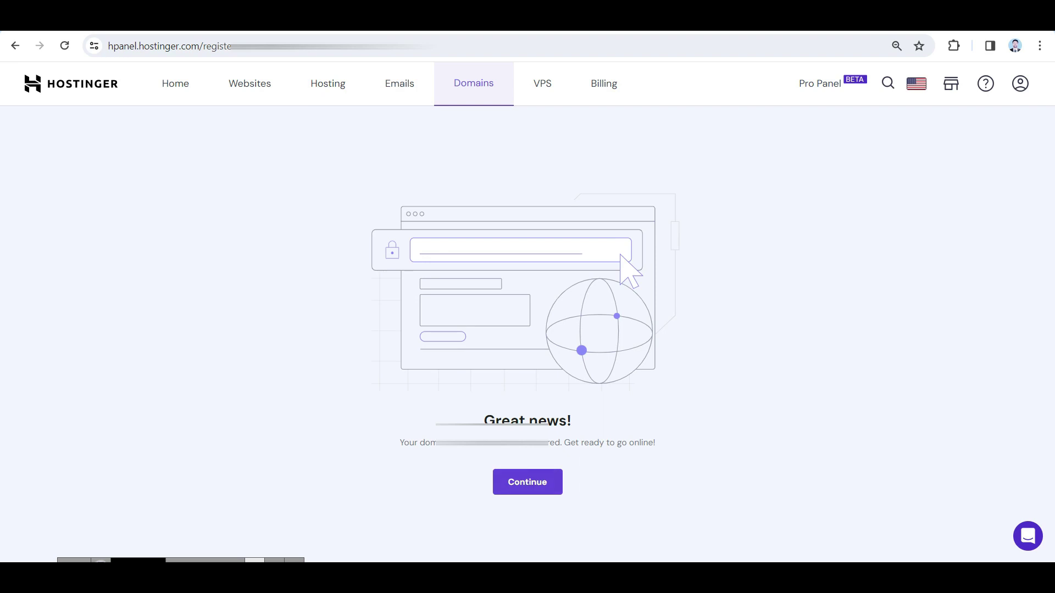
left_click(527, 482)
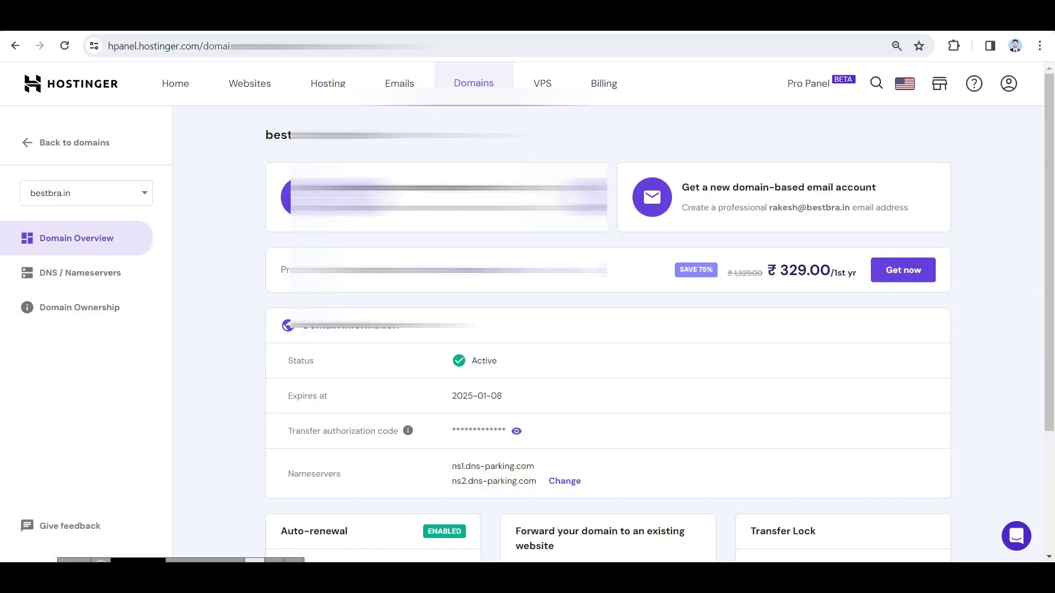
scroll(607, 330, "down", 3)
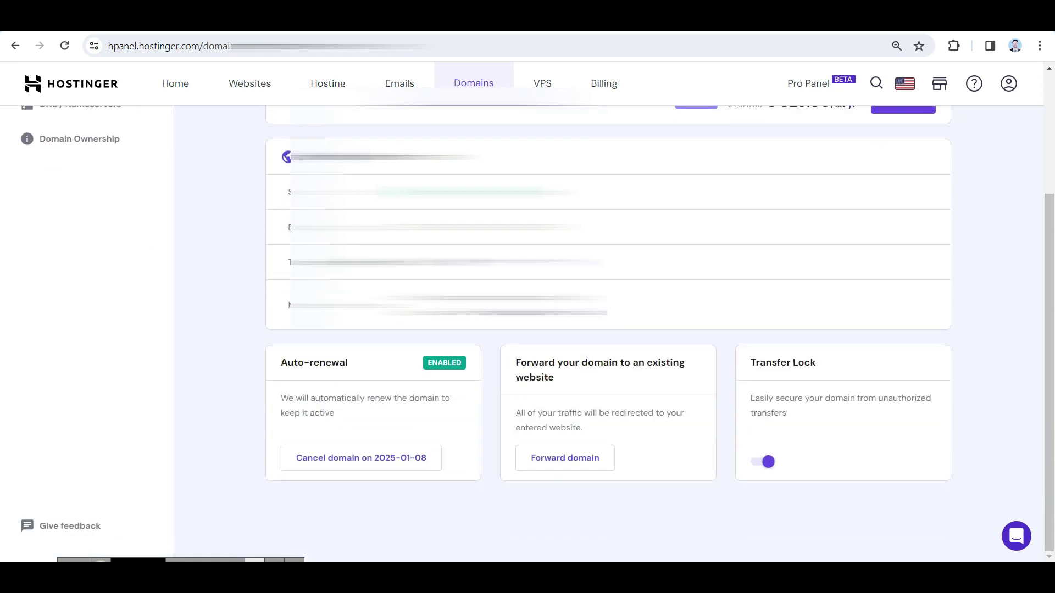